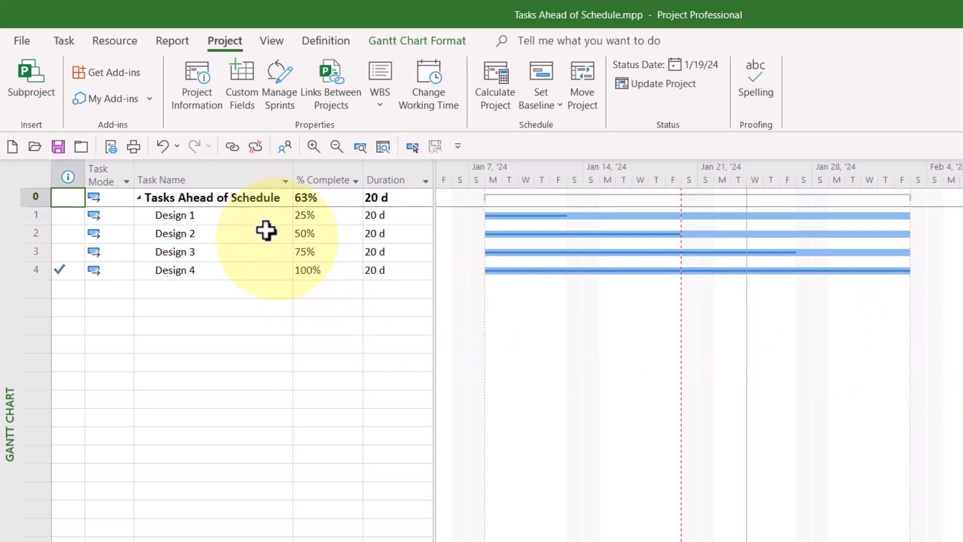
Review the % Complete values of Design 1 through Design 4 and the completion indicator column.
left_click(332, 215)
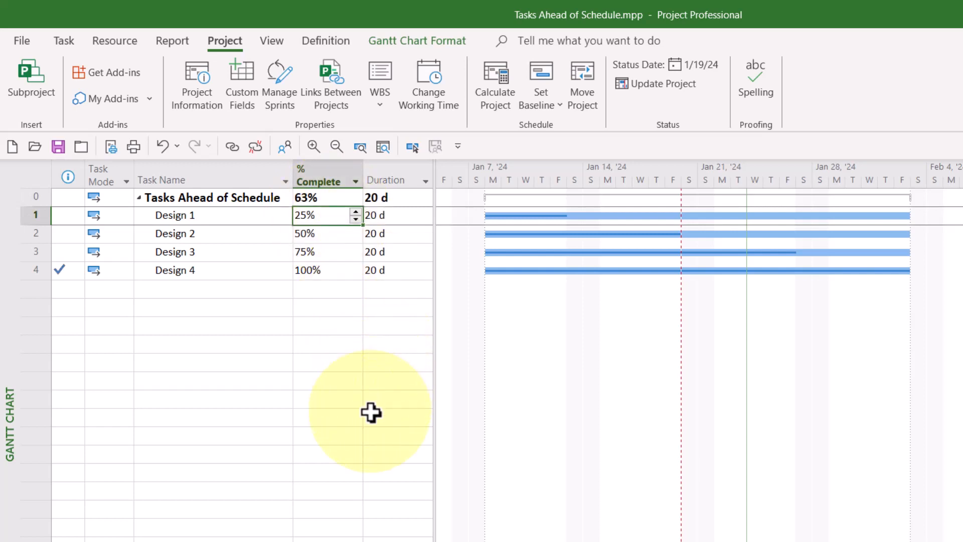
left_click(332, 232)
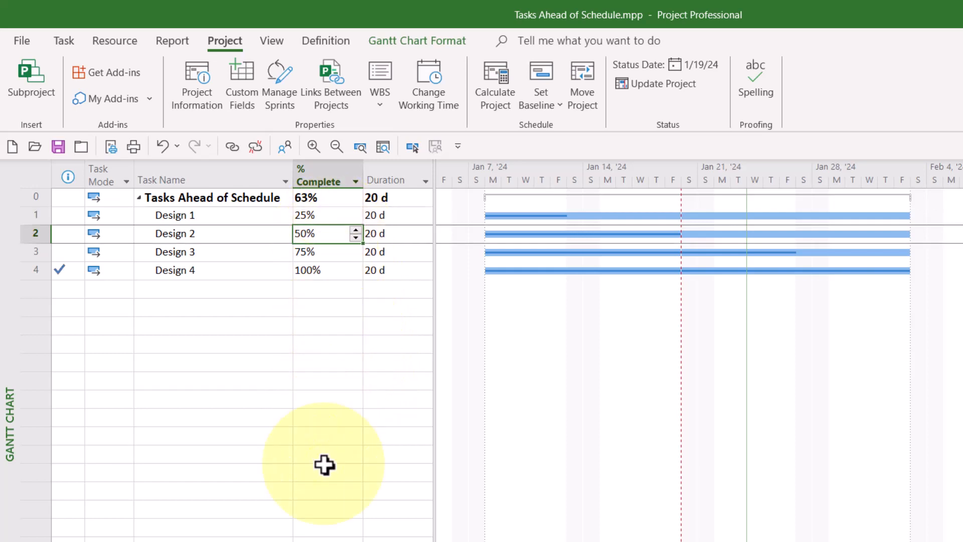
left_click(328, 253)
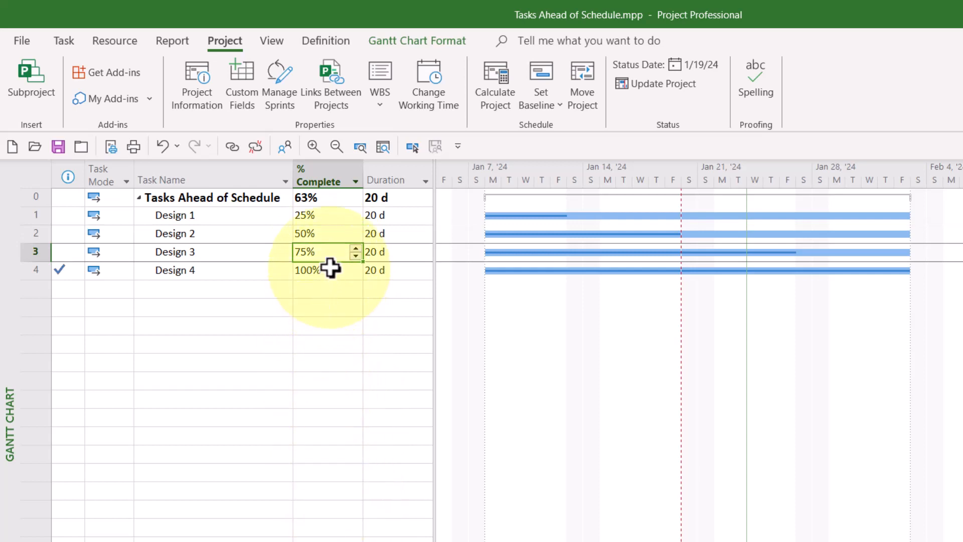
left_click(330, 269)
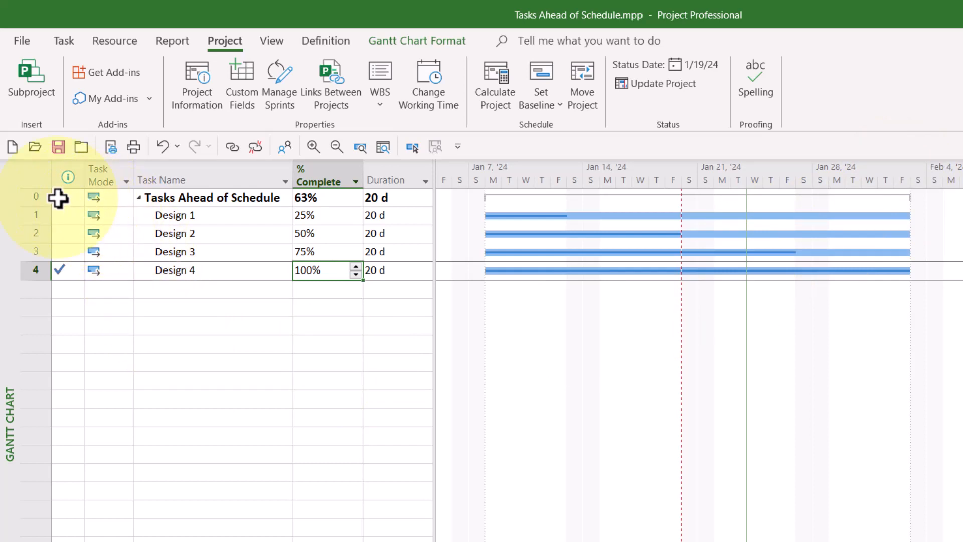
left_click(59, 197)
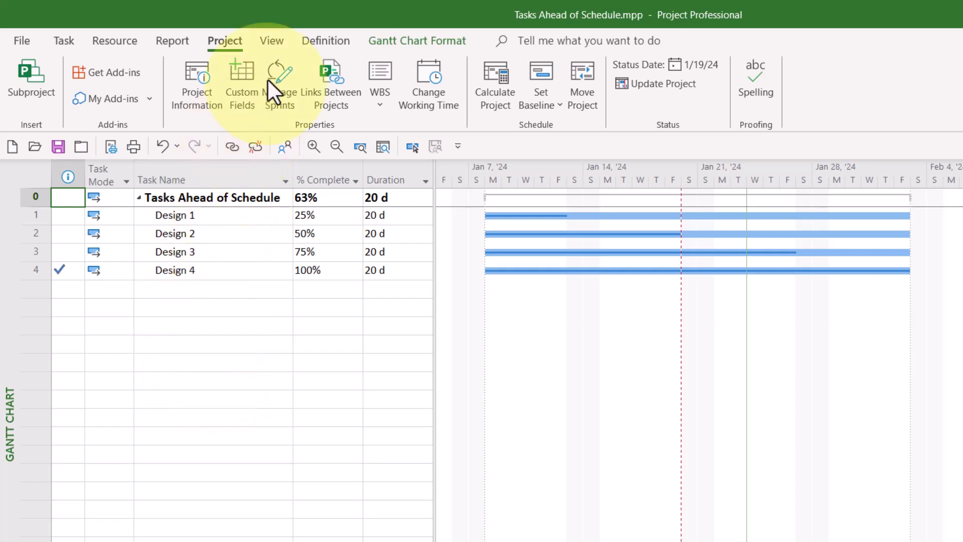
Try to filter the task list with the built-in Late Tasks filter.
left_click(275, 42)
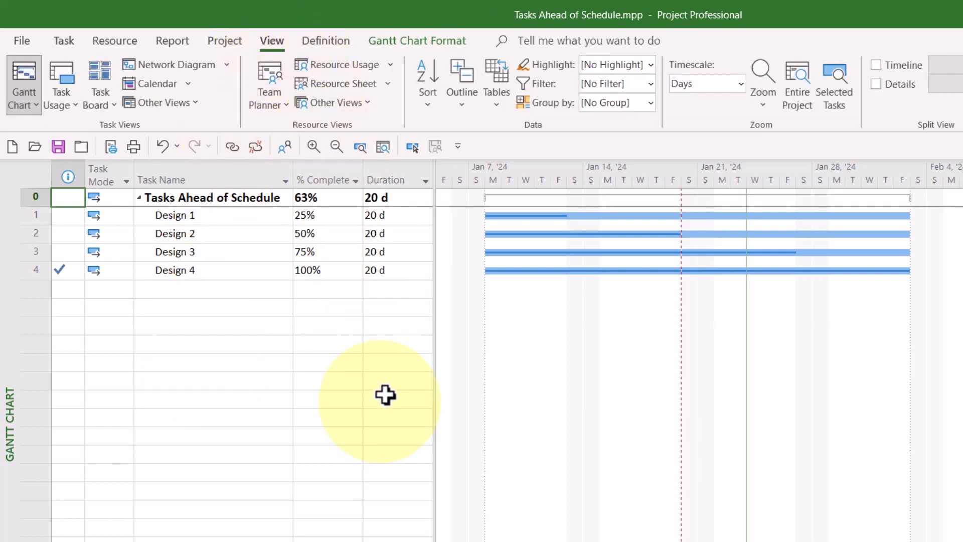
left_click(651, 83)
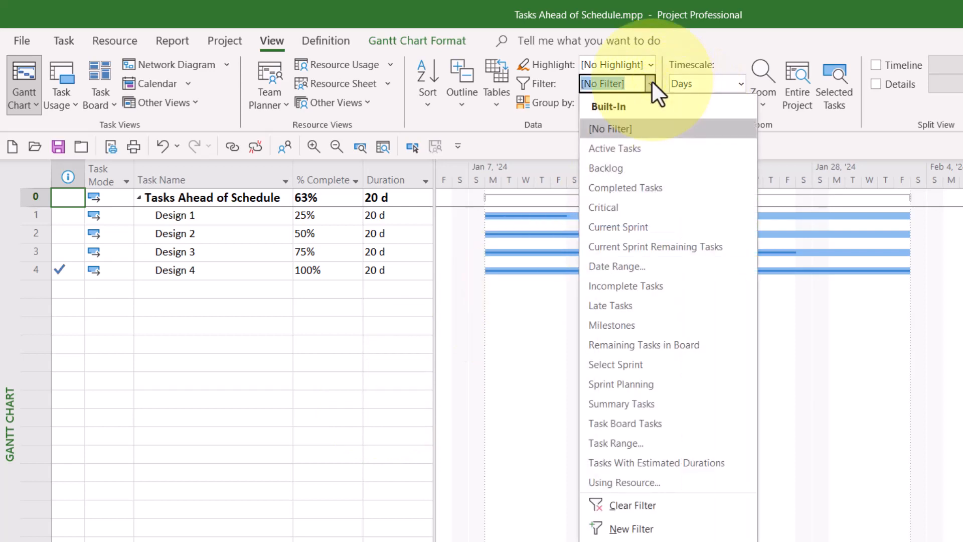
left_click(661, 305)
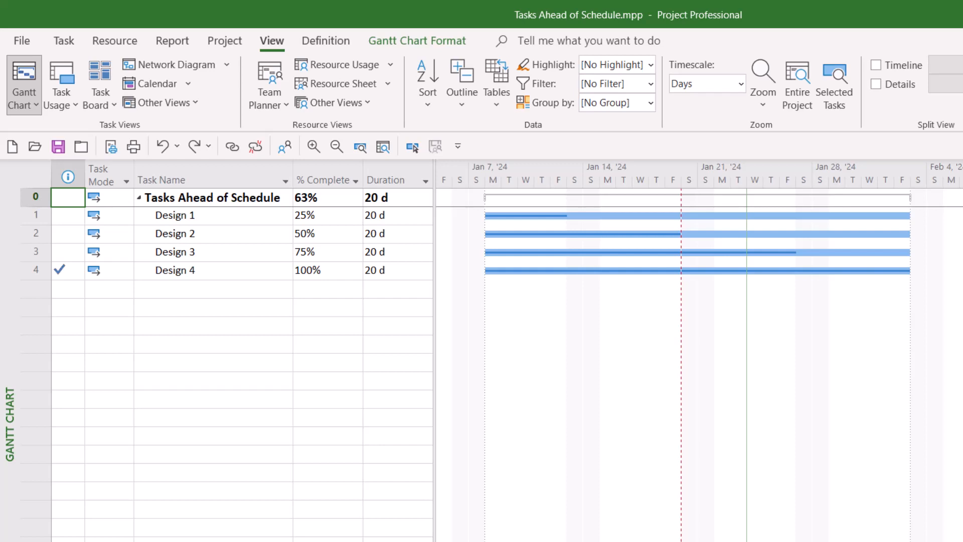
Insert the Stop field as a new column before the Duration column in the task table.
right_click(391, 169)
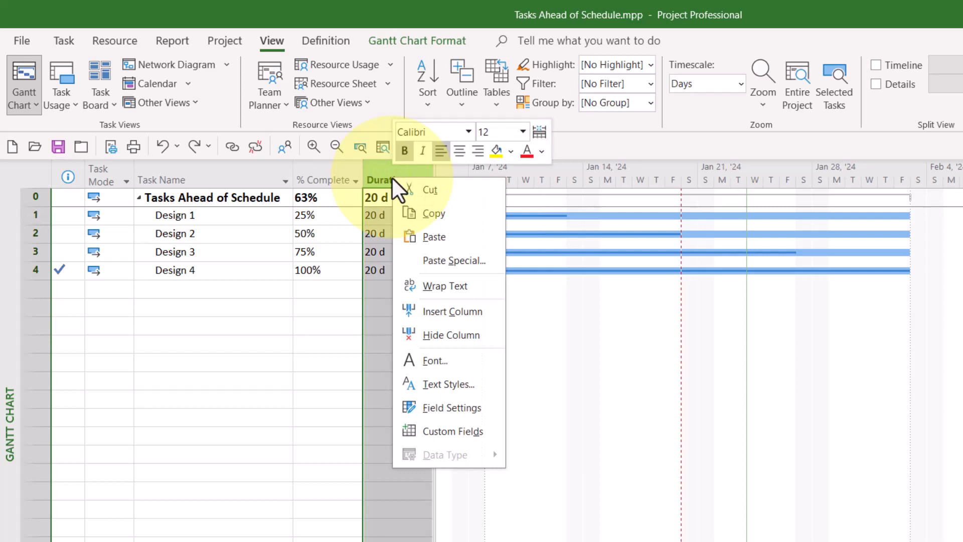
left_click(487, 312)
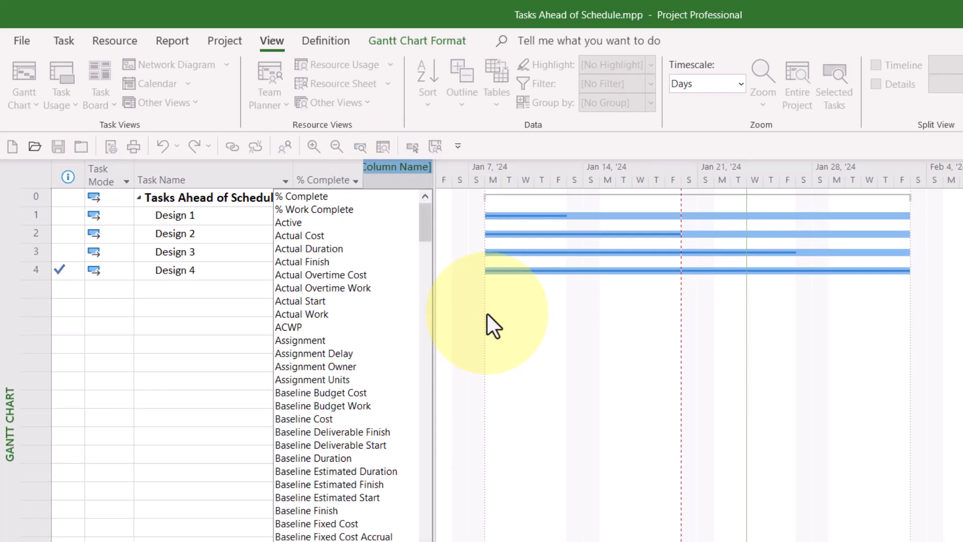
type("stop")
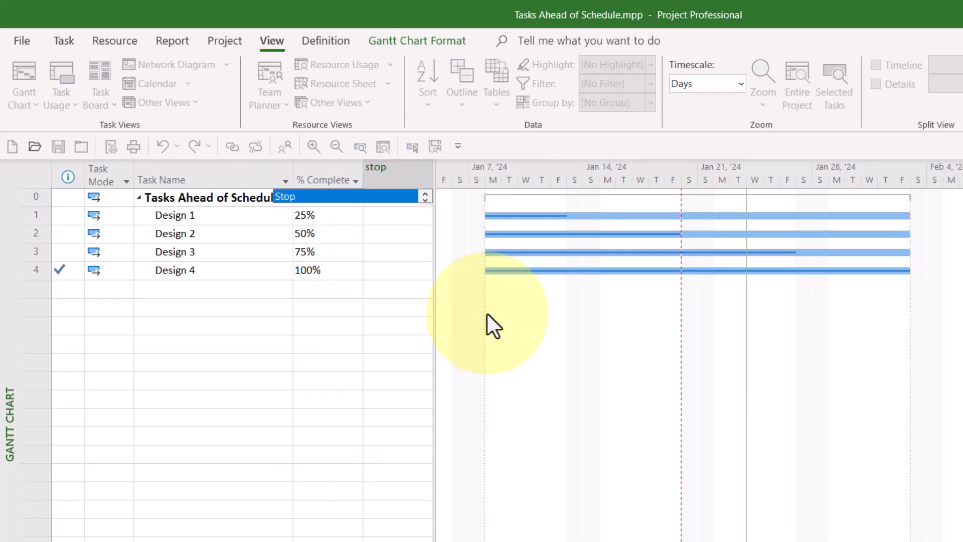
left_click(352, 197)
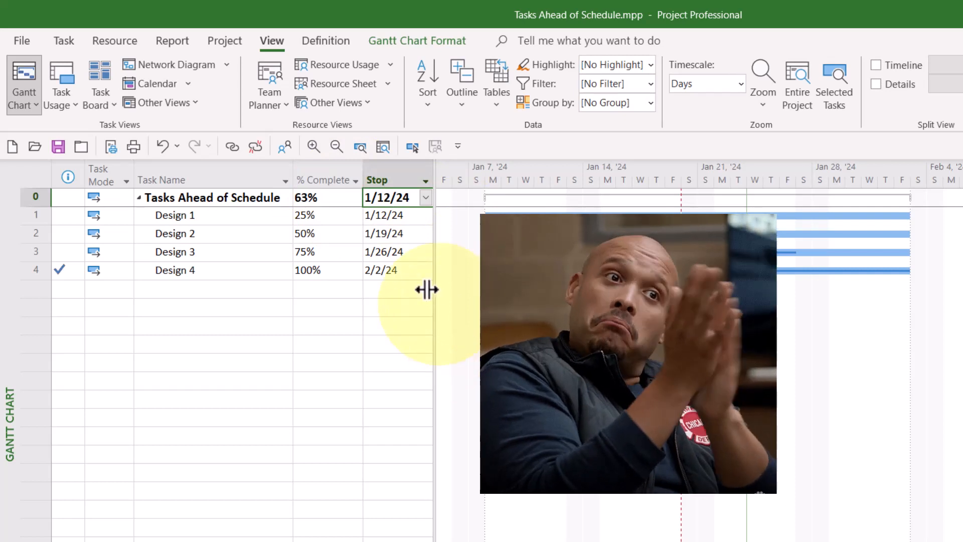
Check the Stop dates of Design 1 through Design 4 against the status date line in the Gantt chart.
left_click(391, 216)
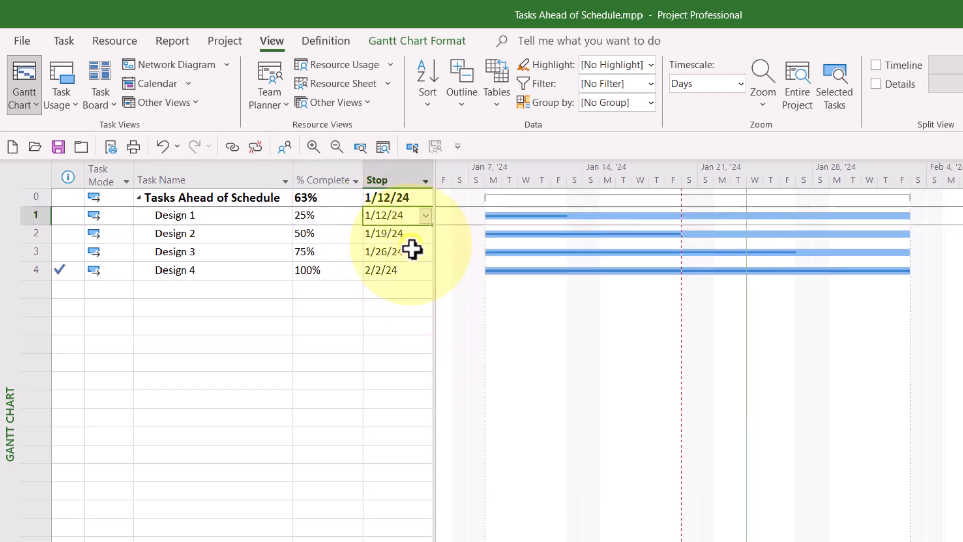
left_click(405, 239)
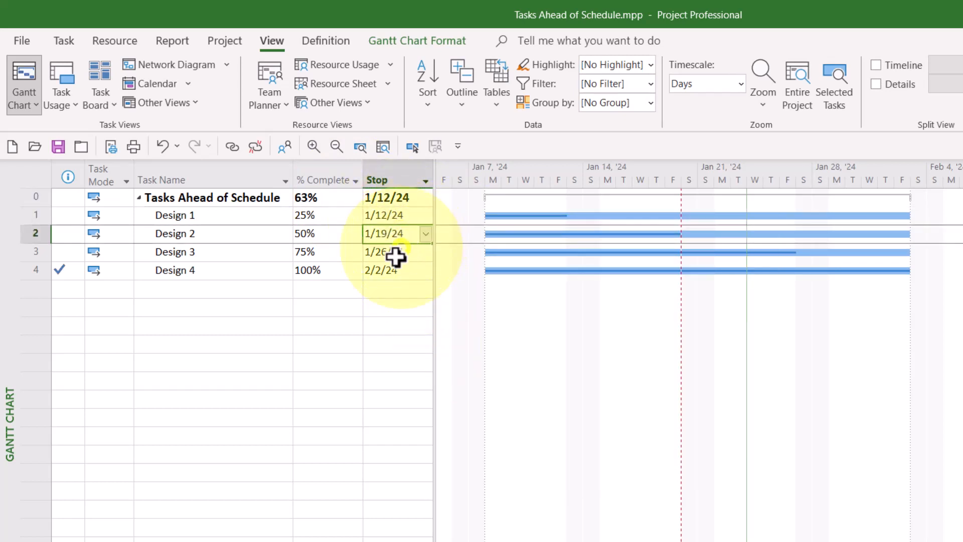
left_click(397, 254)
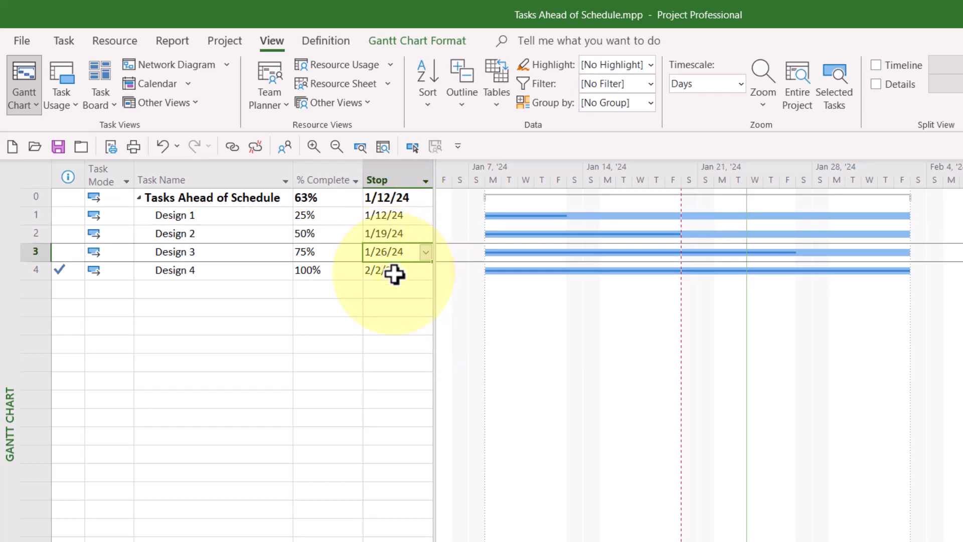
left_click(394, 274)
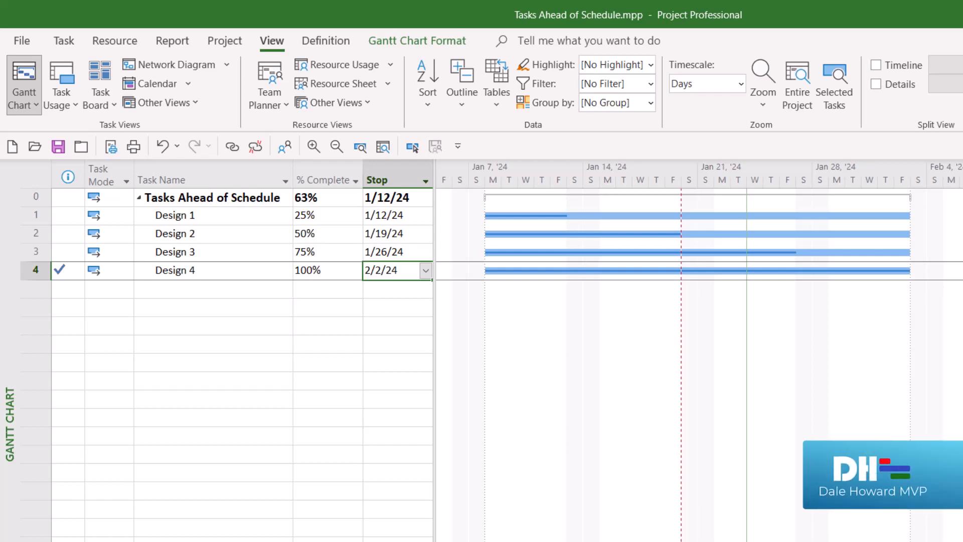
Start a new task filter definition named "_Progress in the Future".
left_click(651, 83)
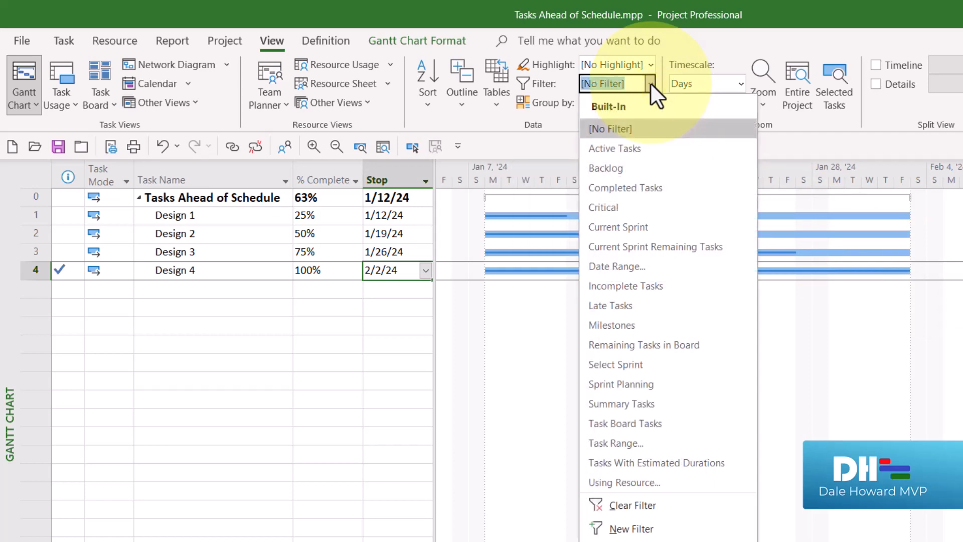
left_click(740, 530)
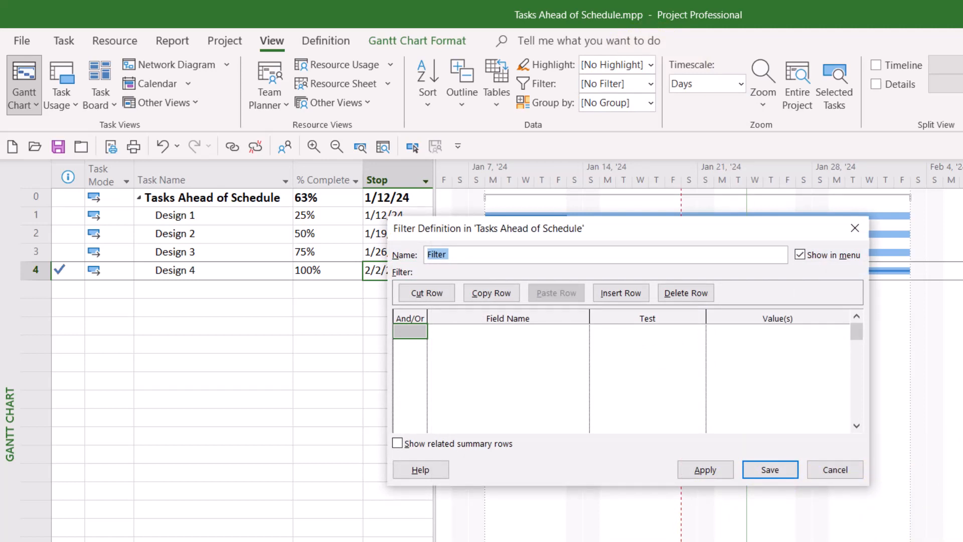
type("_Progress in the Future")
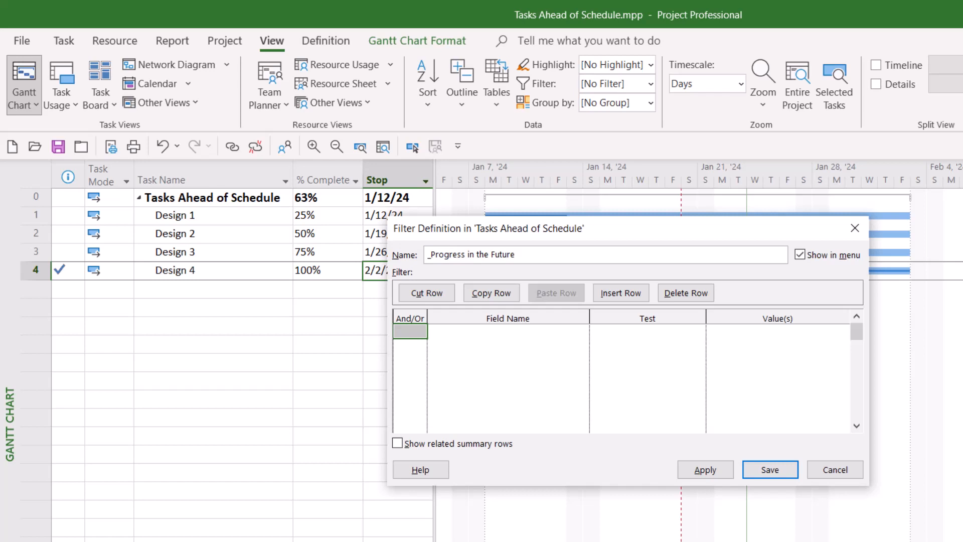
Define the filter's first criterion with the Stop field and the "is greater than" test.
left_click(539, 331)
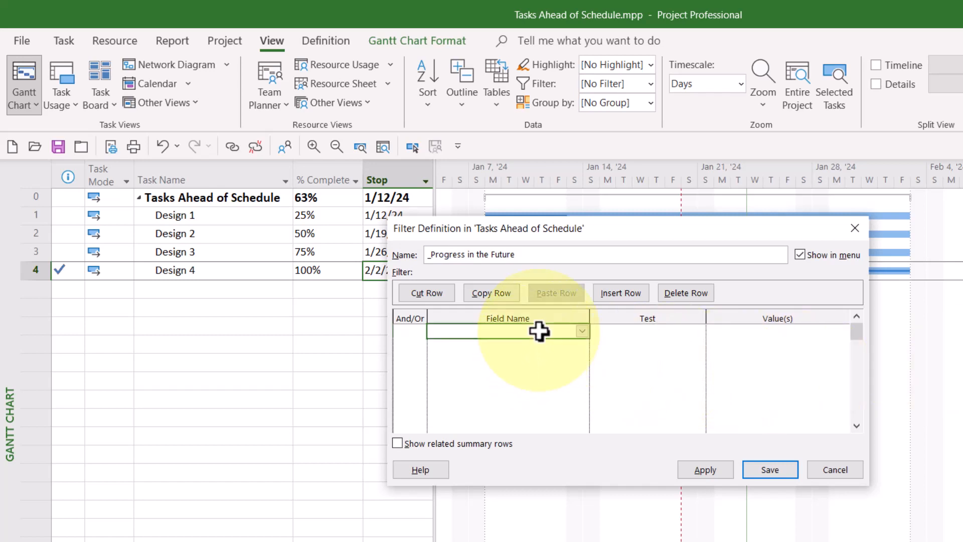
left_click(580, 331)
left_click(581, 332)
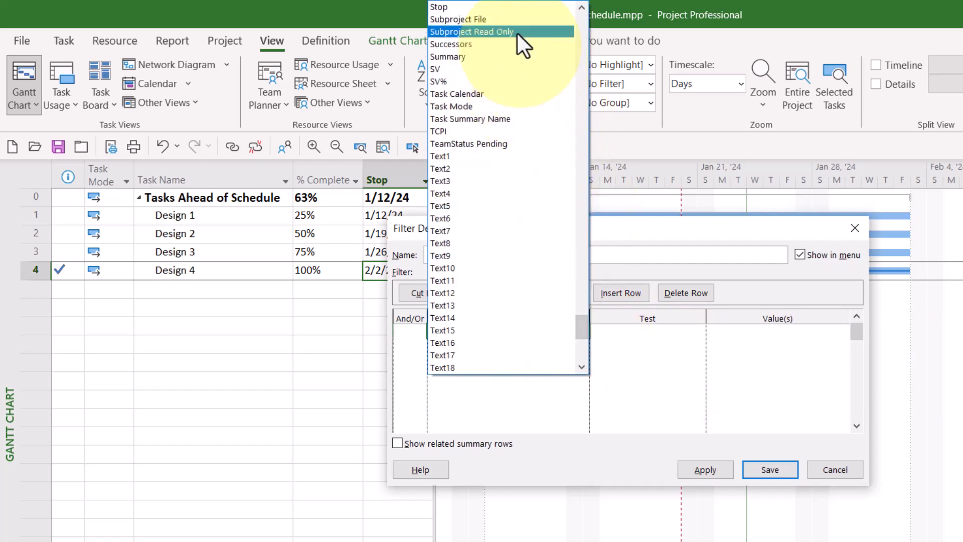
left_click(507, 8)
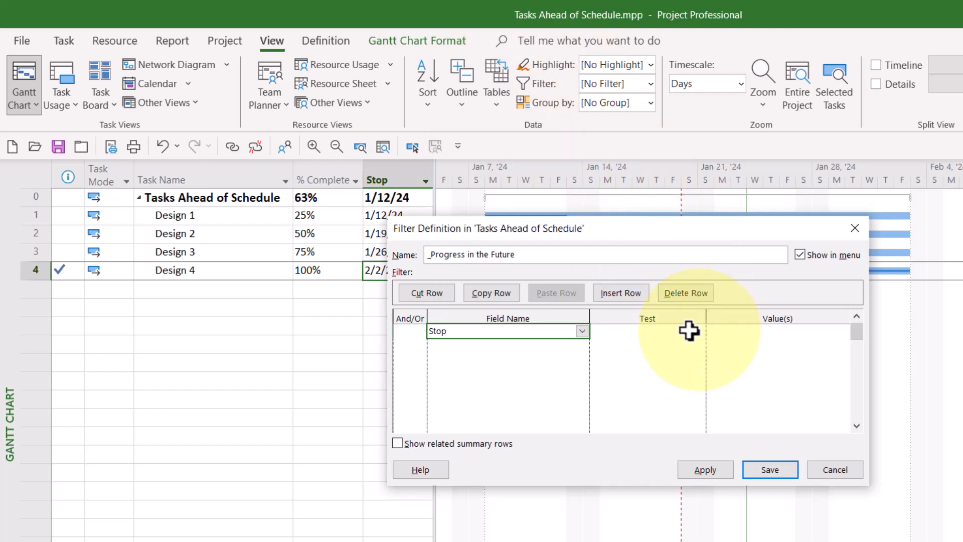
left_click(645, 333)
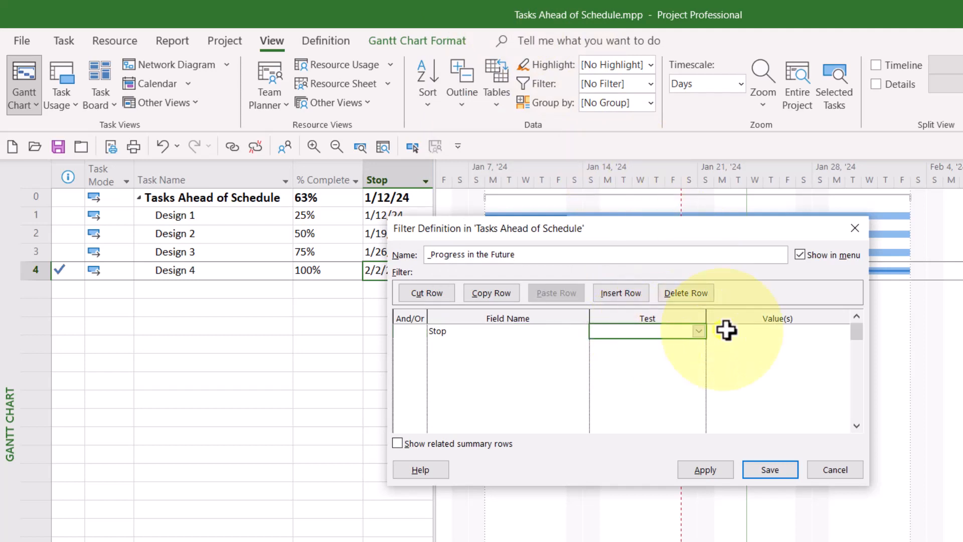
left_click(699, 330)
left_click(658, 368)
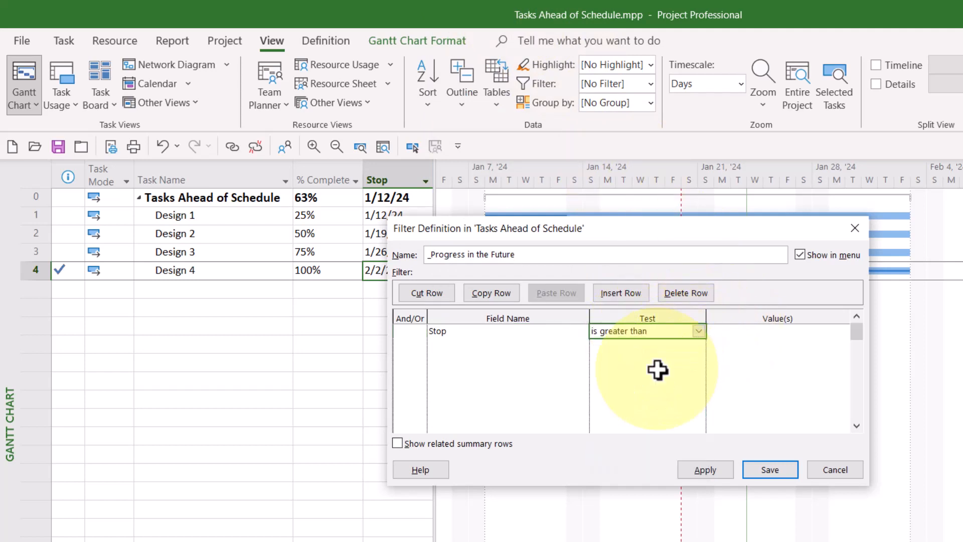
Look for a value field starting with "[st" for the Stop criterion, and discard the filter definition.
left_click(753, 332)
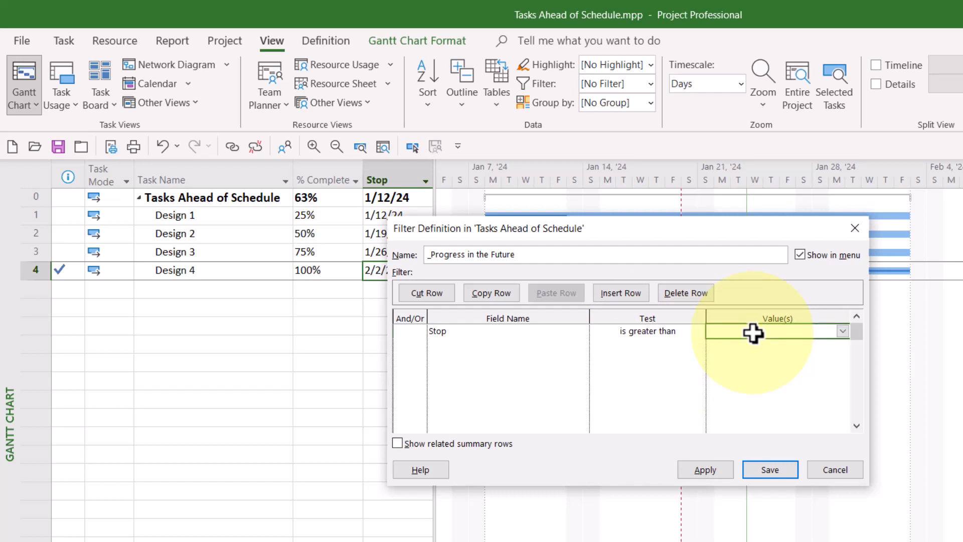
left_click(844, 333)
type("[st")
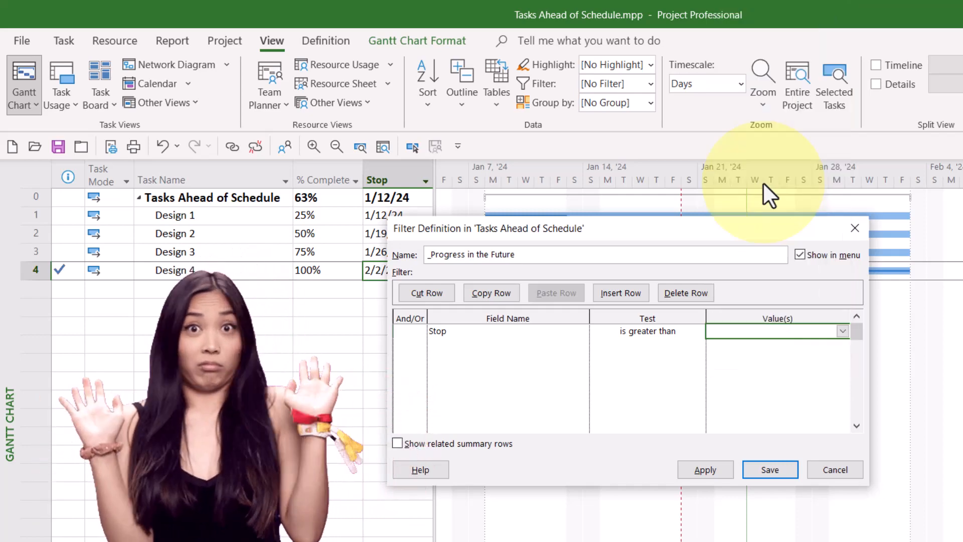
key("Escape")
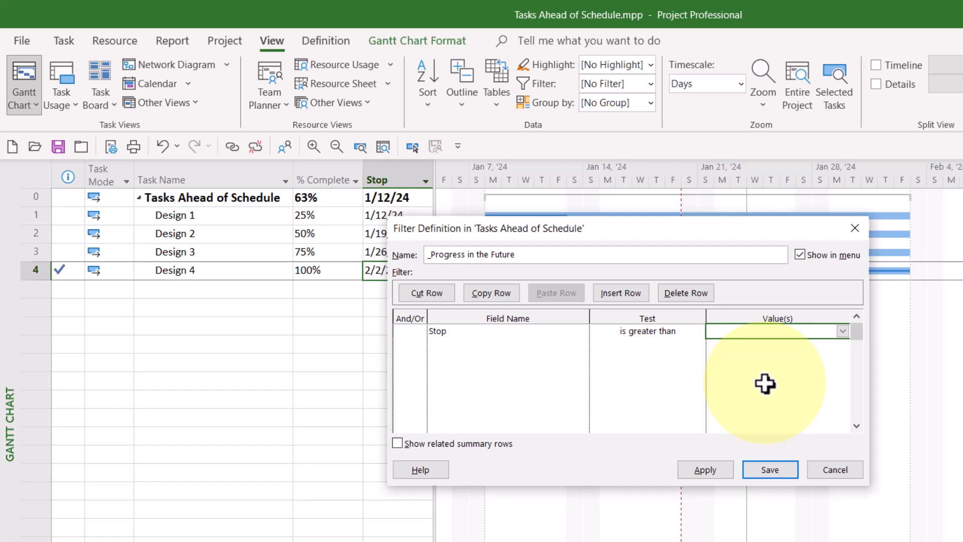
left_click(836, 467)
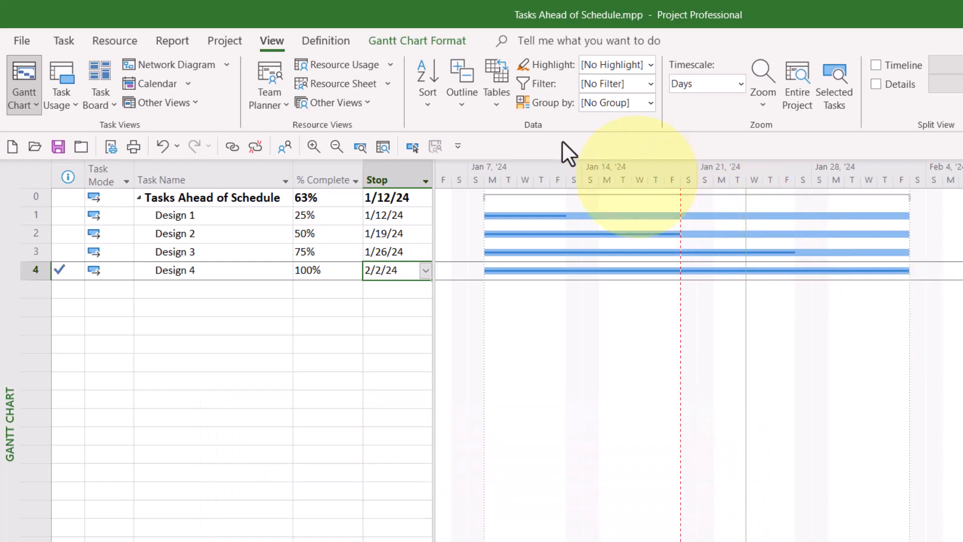
Rename the custom task field Date1, of the Date type, as "Status Date 2".
left_click(222, 40)
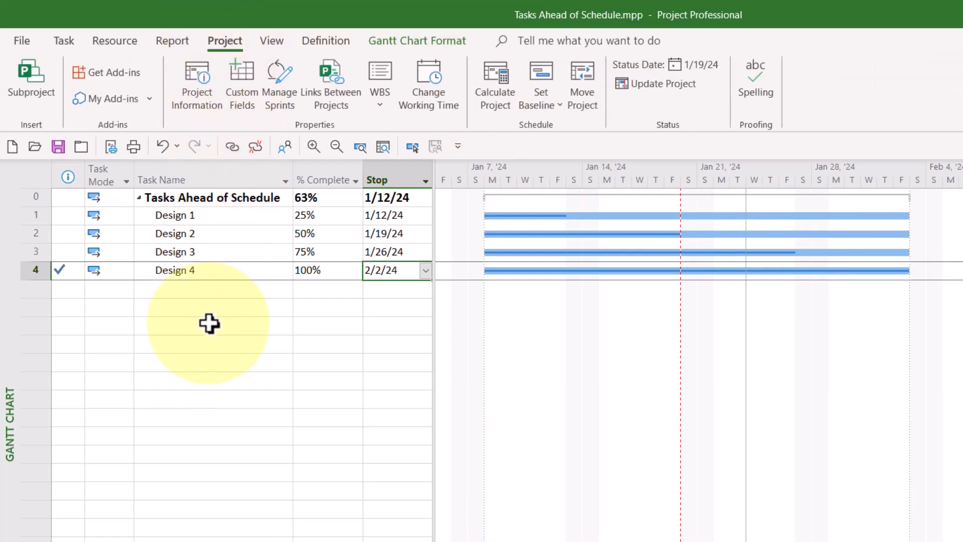
left_click(231, 68)
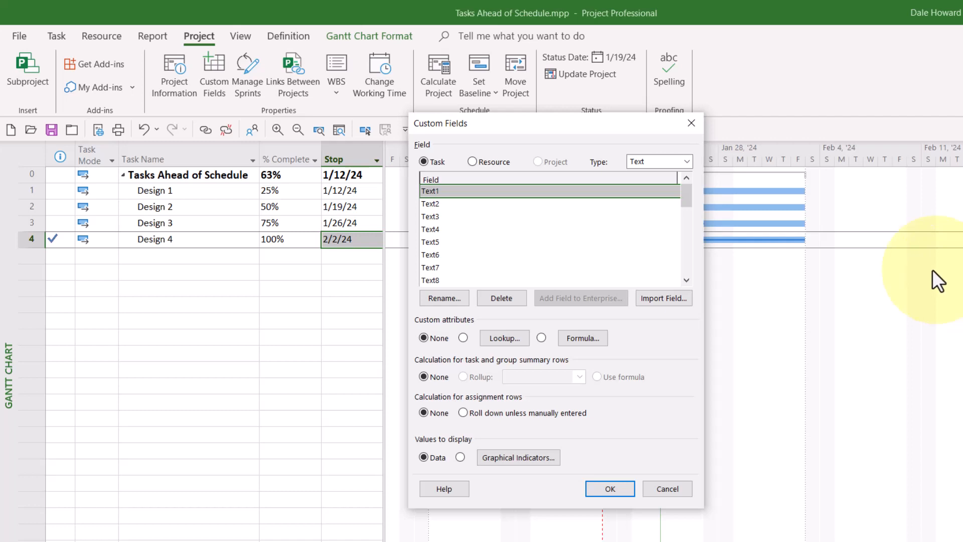
left_click(683, 161)
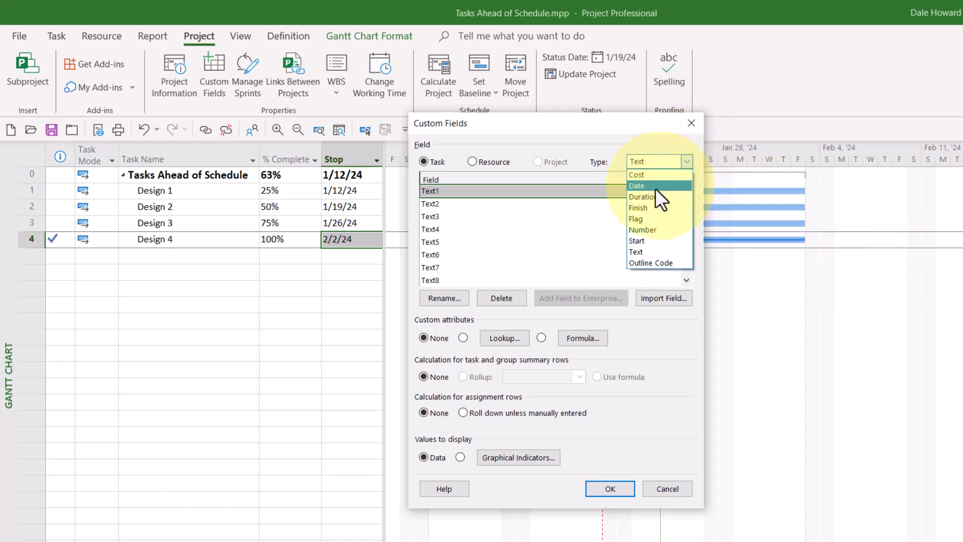
left_click(654, 188)
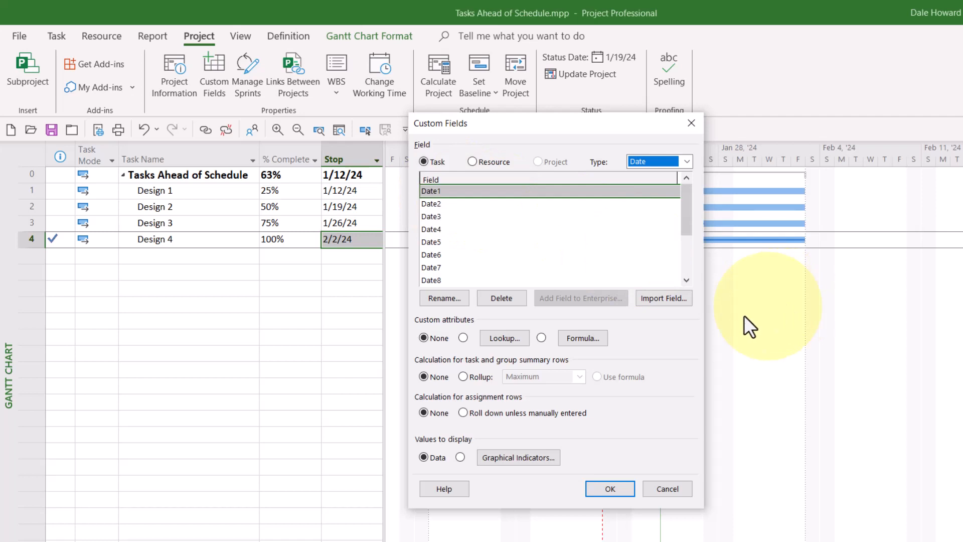
left_click(435, 298)
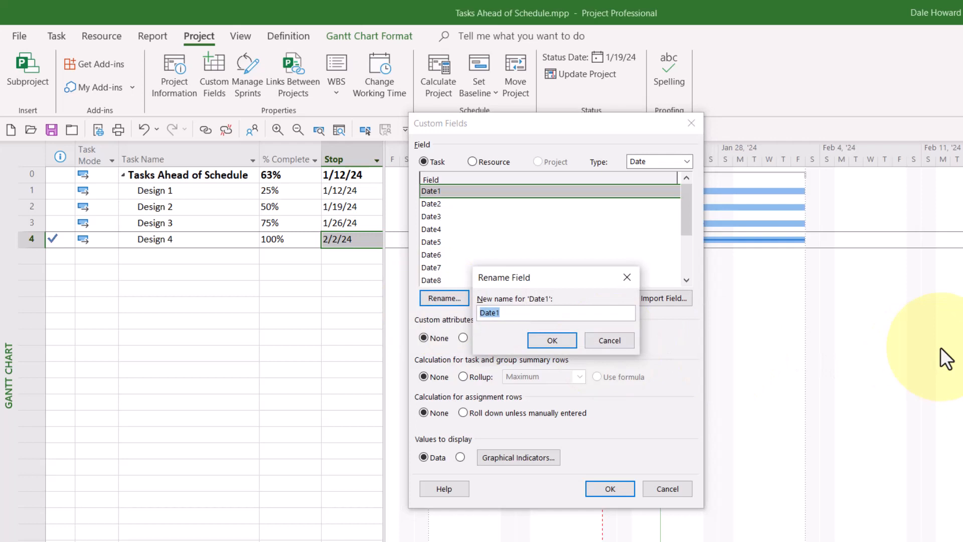
type("Status Date 2")
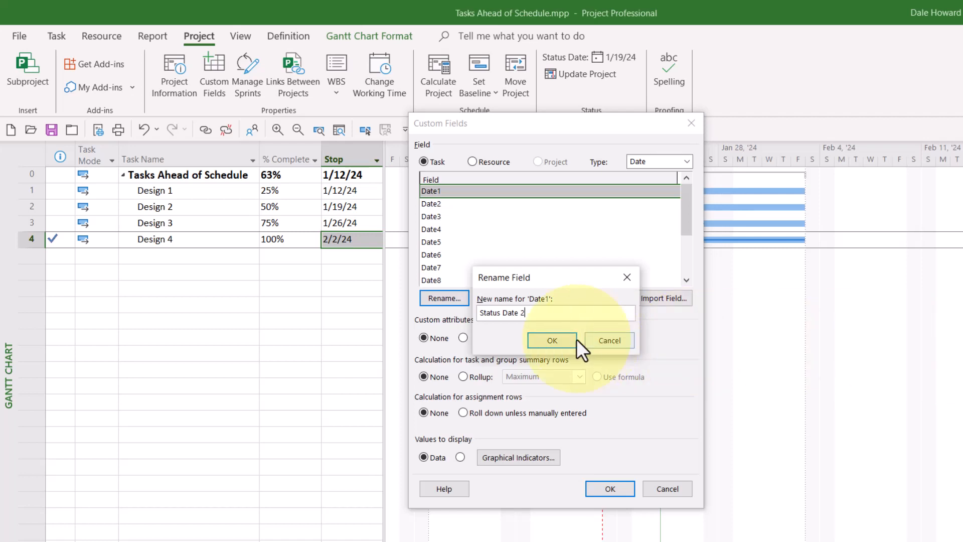
left_click(558, 339)
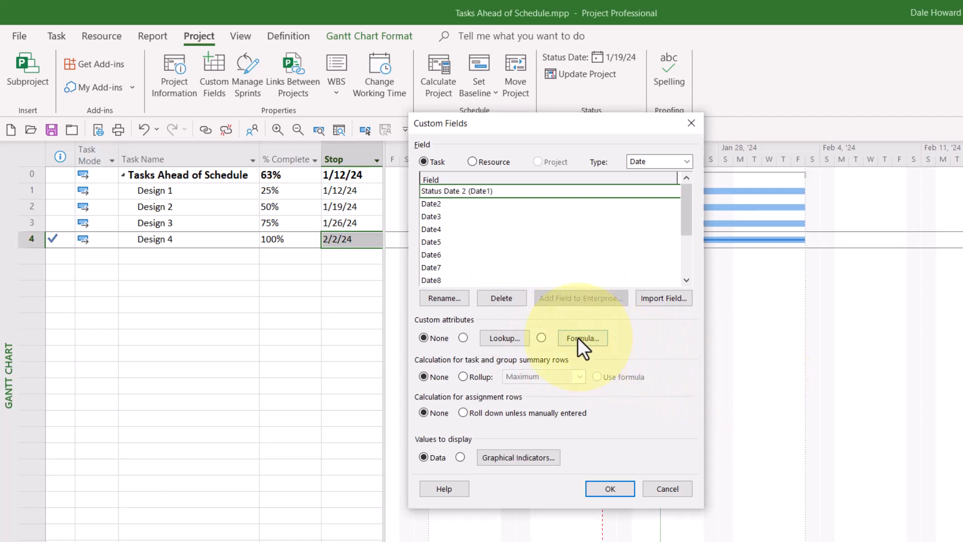
Set the Status Date 2 field's formula to [Status Date], replacing existing data, and use the formula for task and group summary rows.
left_click(577, 337)
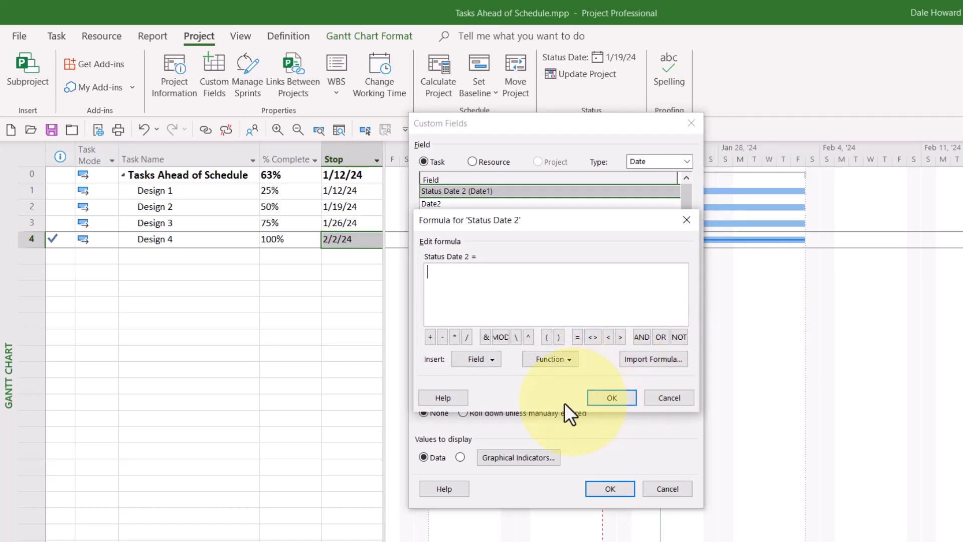
left_click(489, 357)
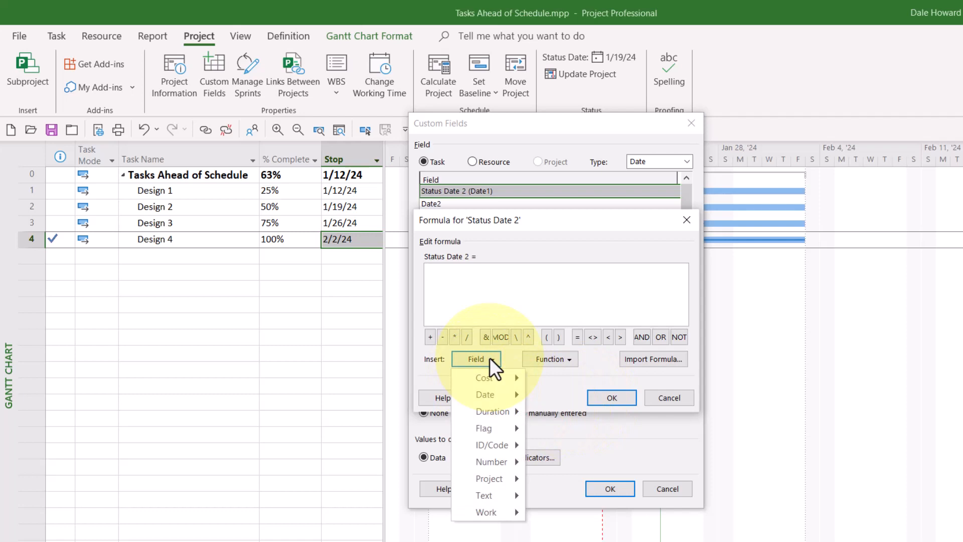
mouse_move(493, 482)
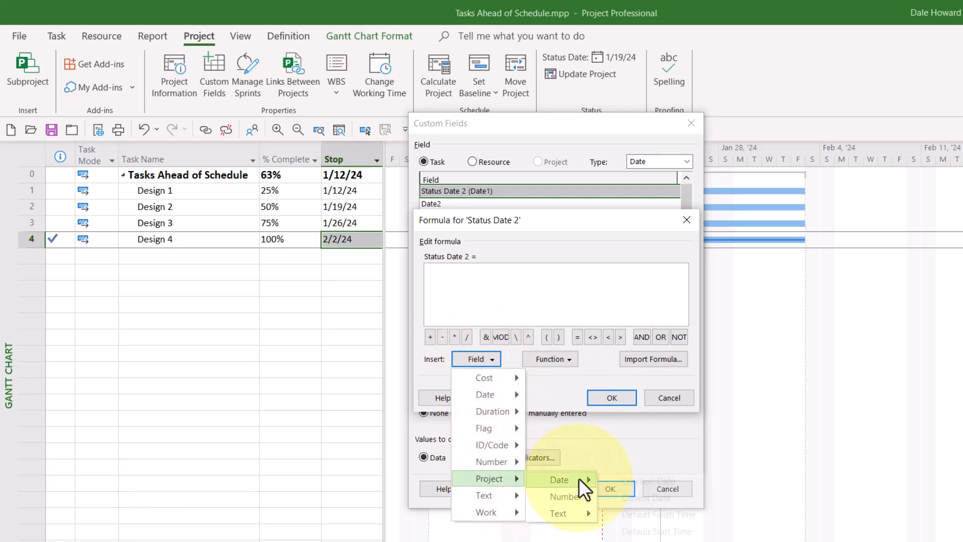
mouse_move(579, 477)
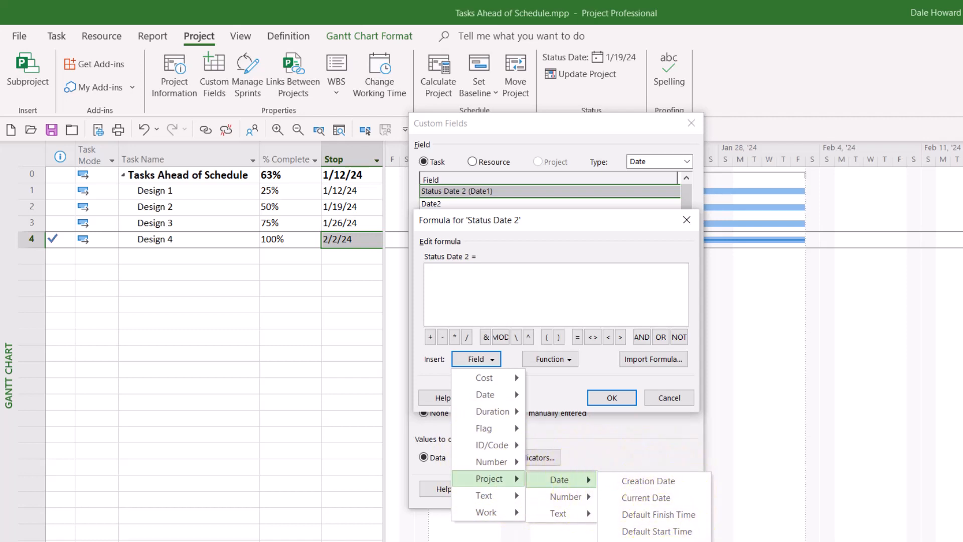
left_click(644, 541)
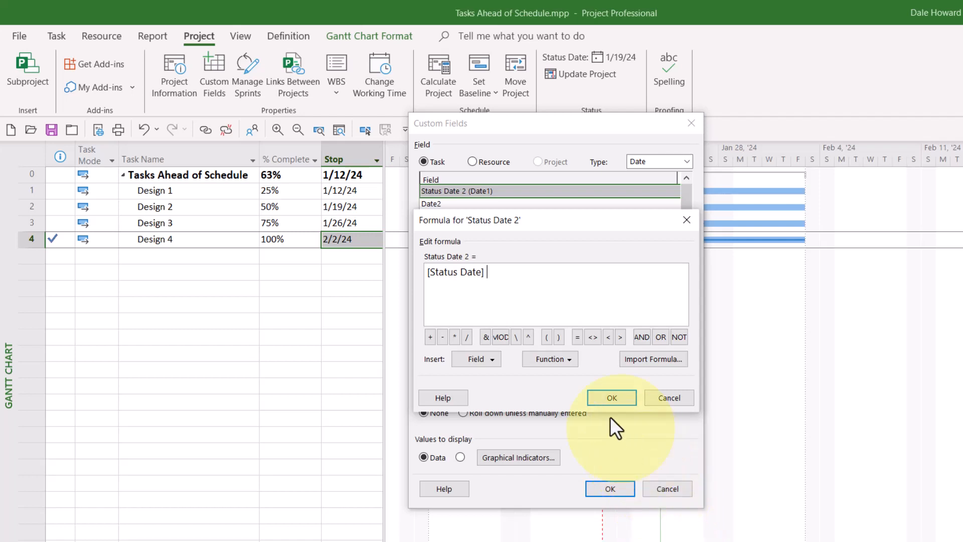
left_click(612, 398)
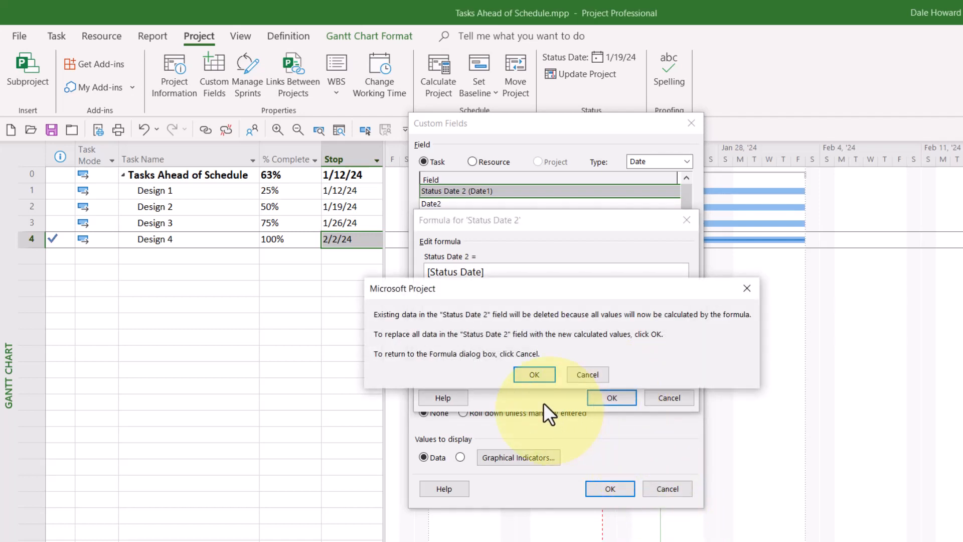
left_click(534, 372)
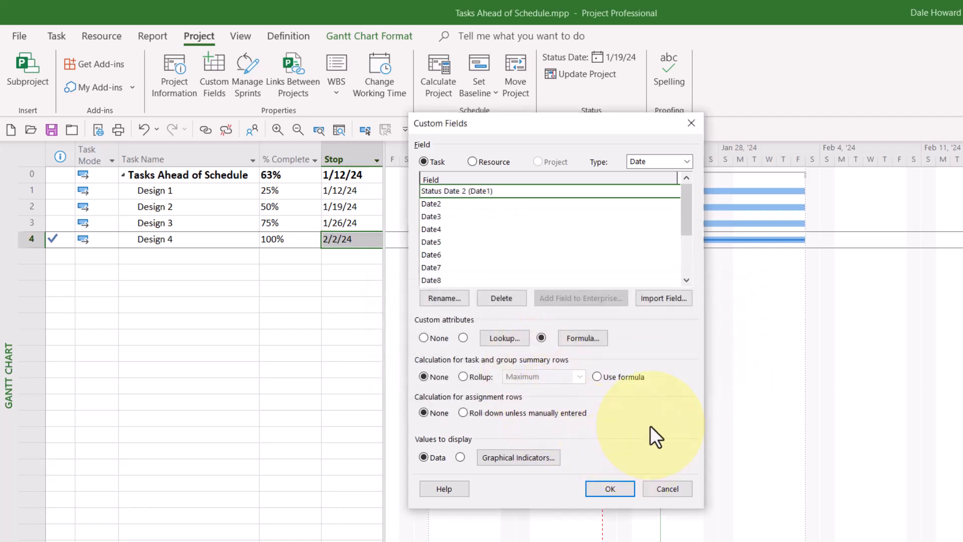
left_click(596, 376)
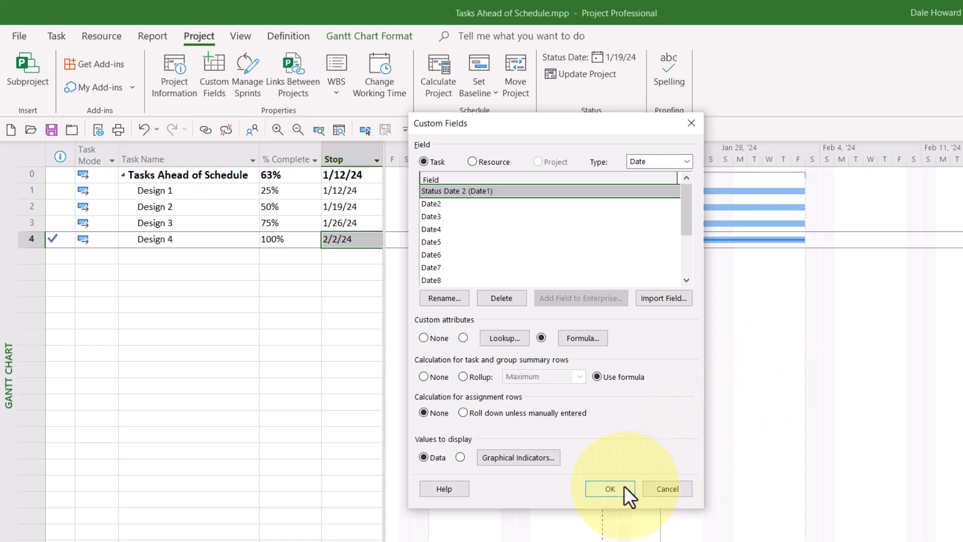
left_click(610, 489)
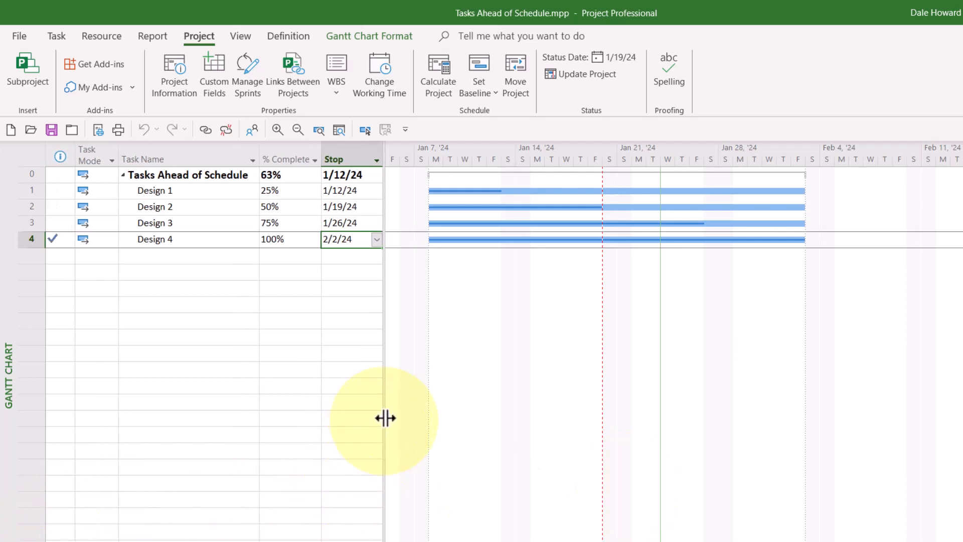
Insert the Status Date 2 column between Stop and Duration, and resize the table area to end at the new column.
left_click_drag(386, 414, 500, 416)
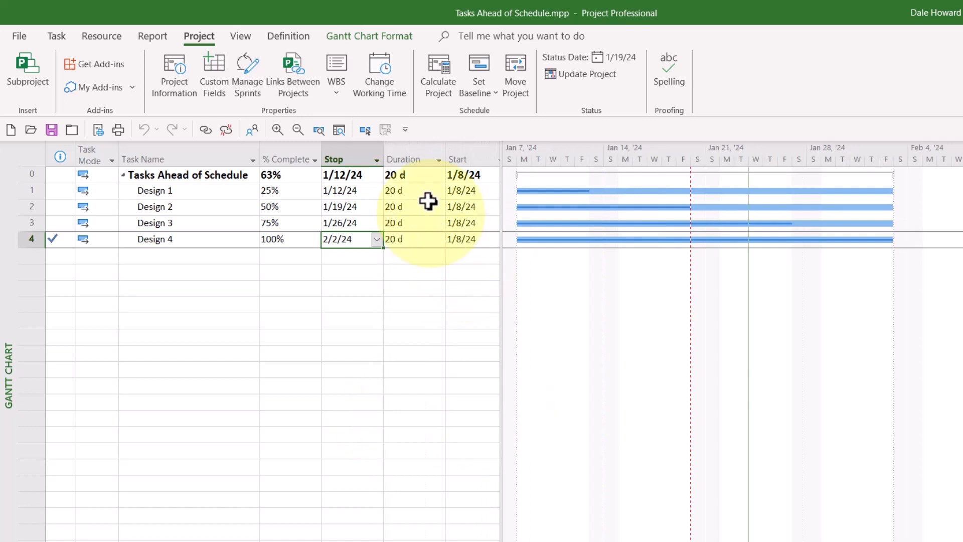
right_click(413, 148)
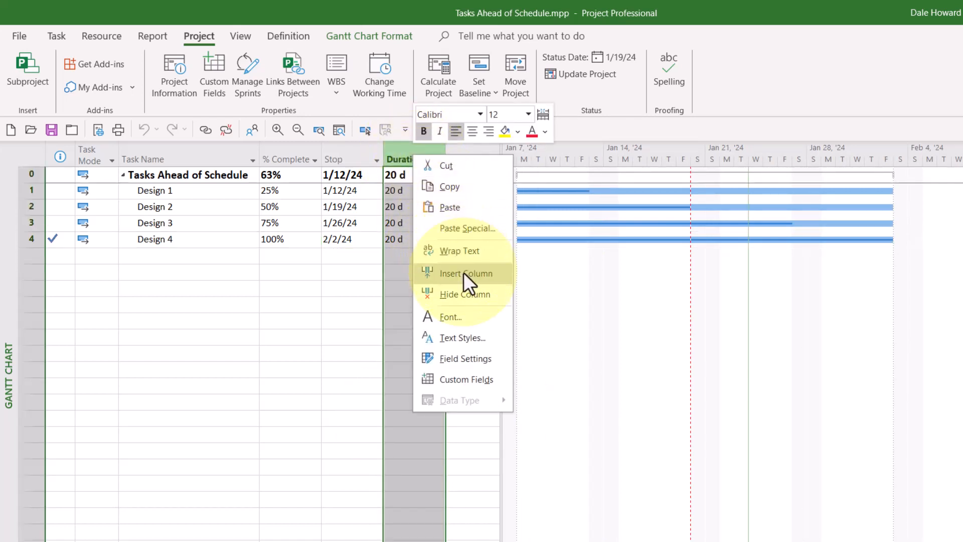
left_click(491, 275)
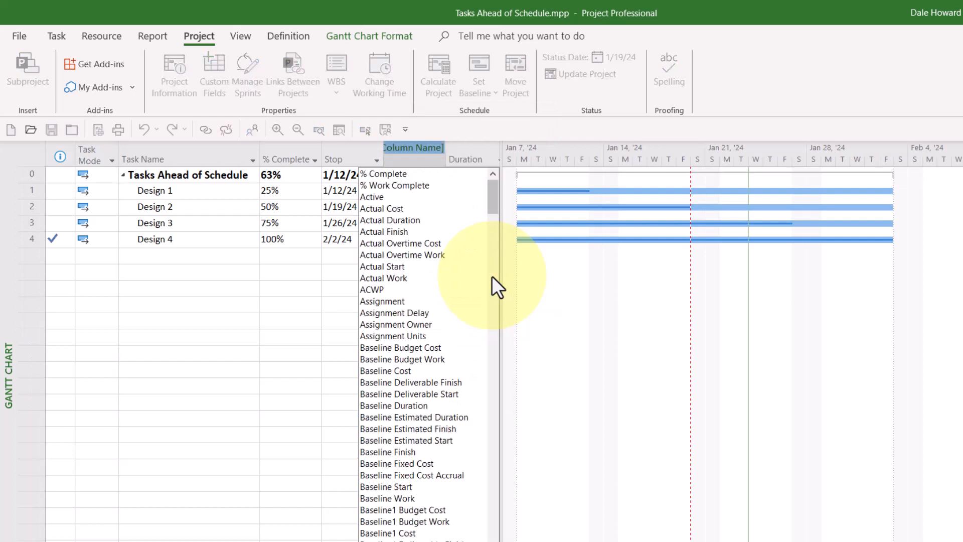
type("status")
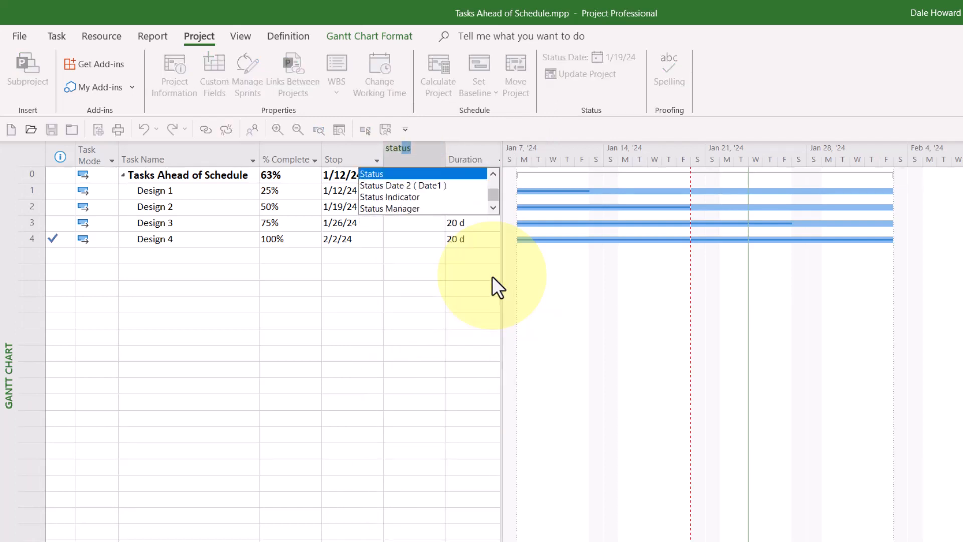
left_click(425, 185)
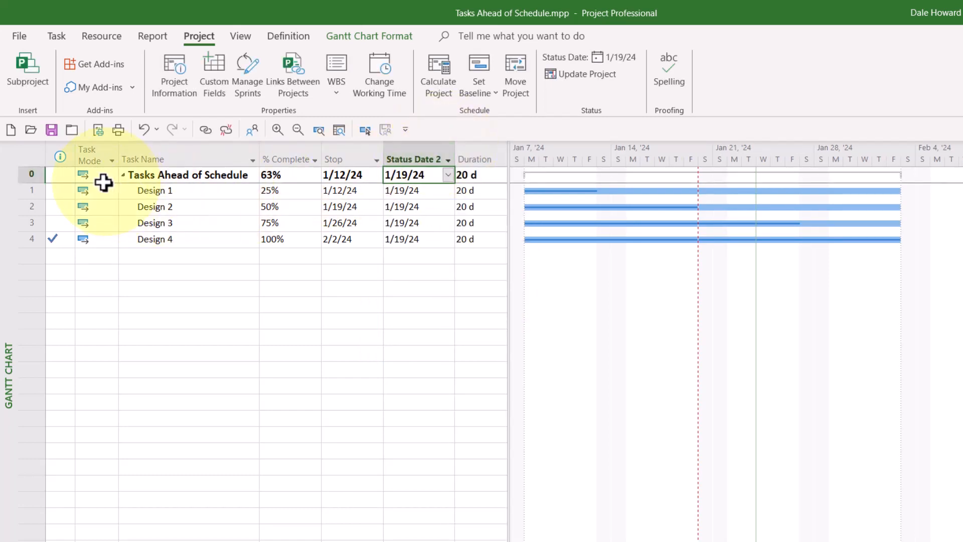
left_click(65, 175)
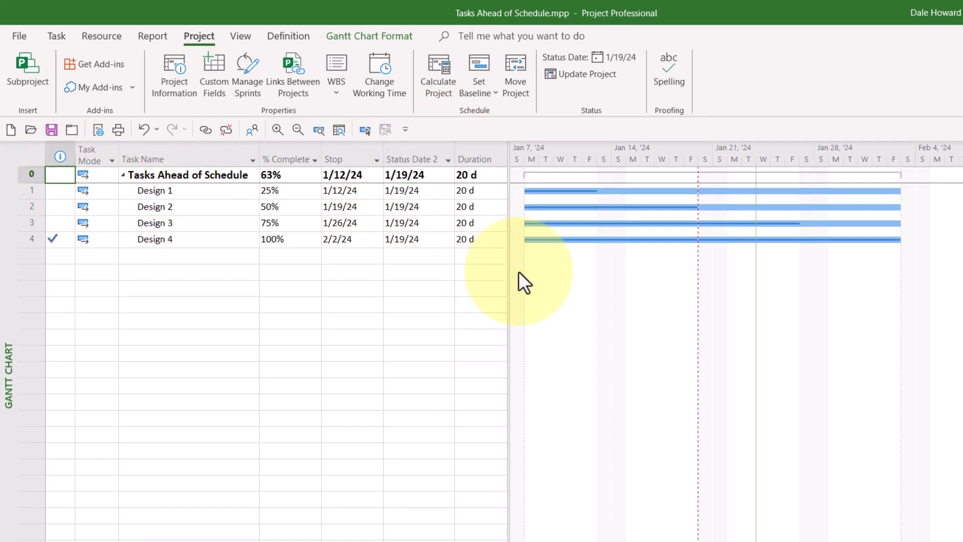
left_click_drag(509, 275, 455, 292)
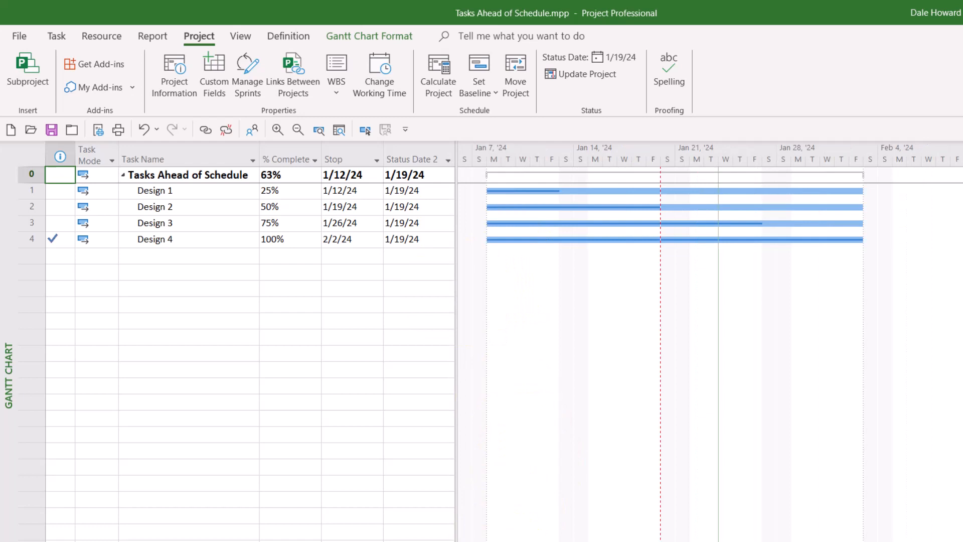
scroll(709, 341, "left", 4)
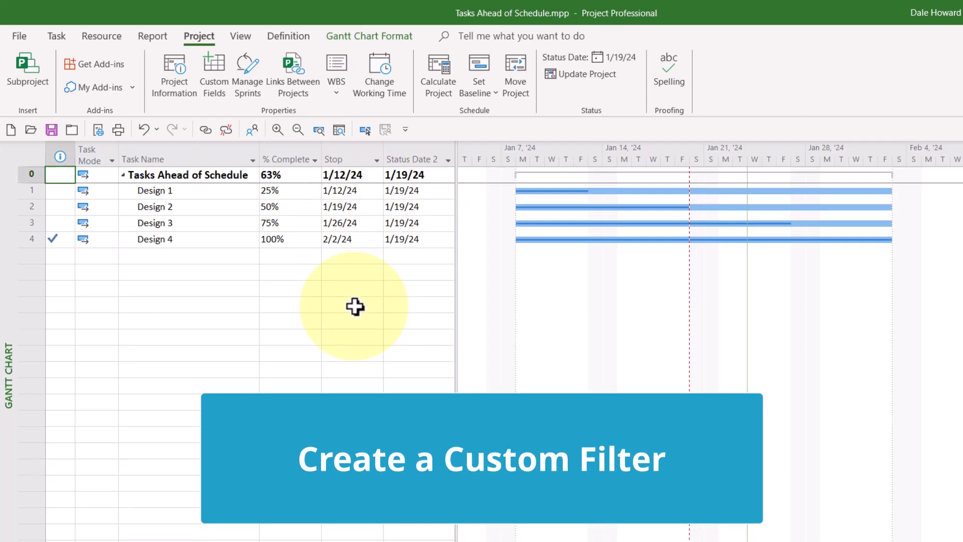
Create a new task filter definition and name it "_Progress in the Future".
left_click(240, 36)
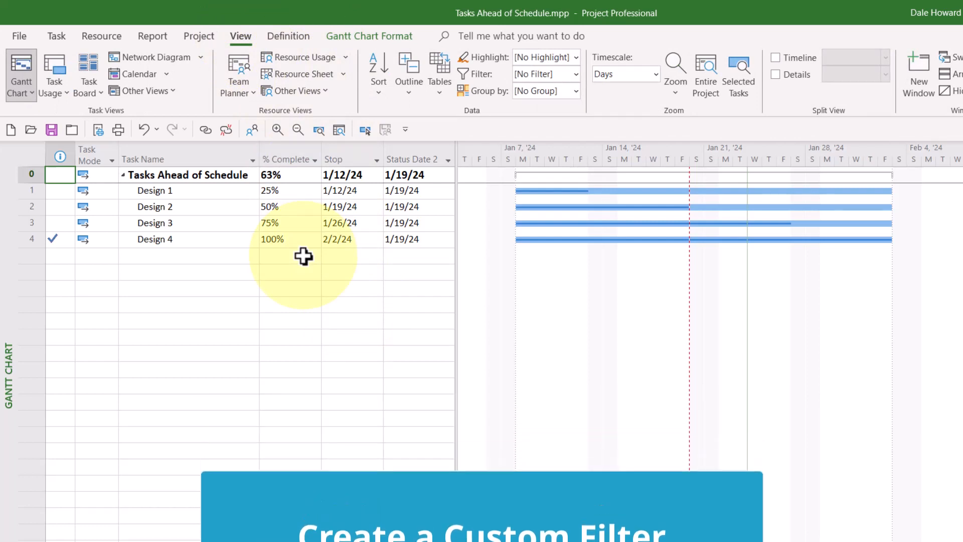
left_click(576, 74)
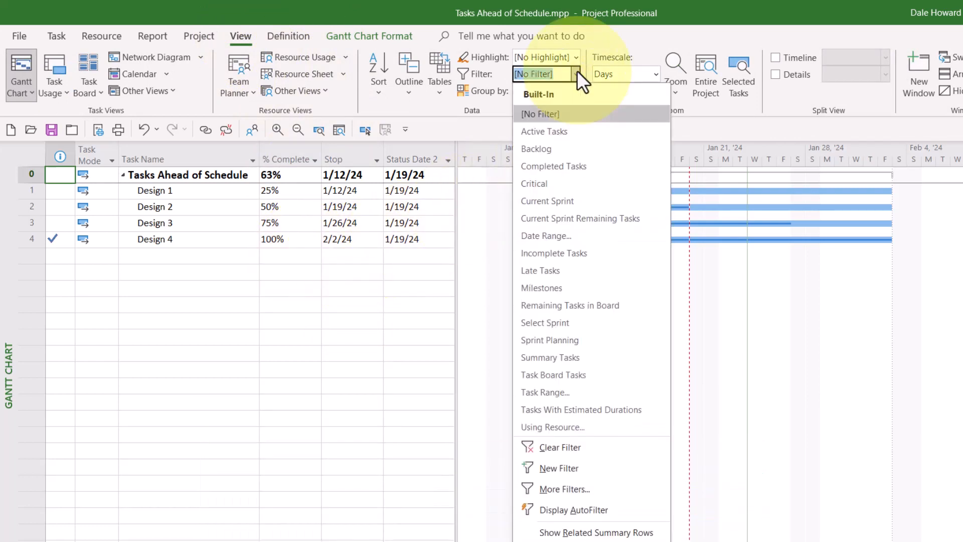
left_click(594, 466)
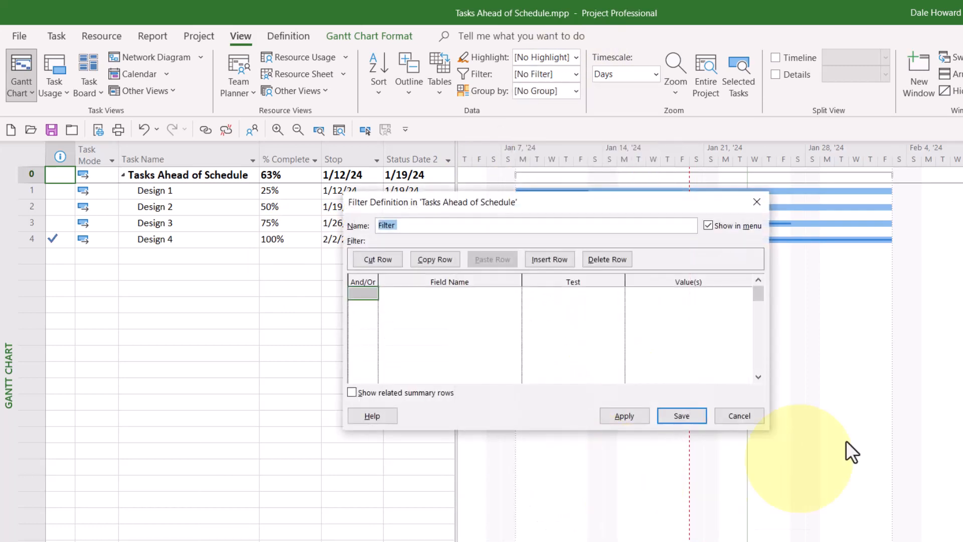
type("_Progress in the Future")
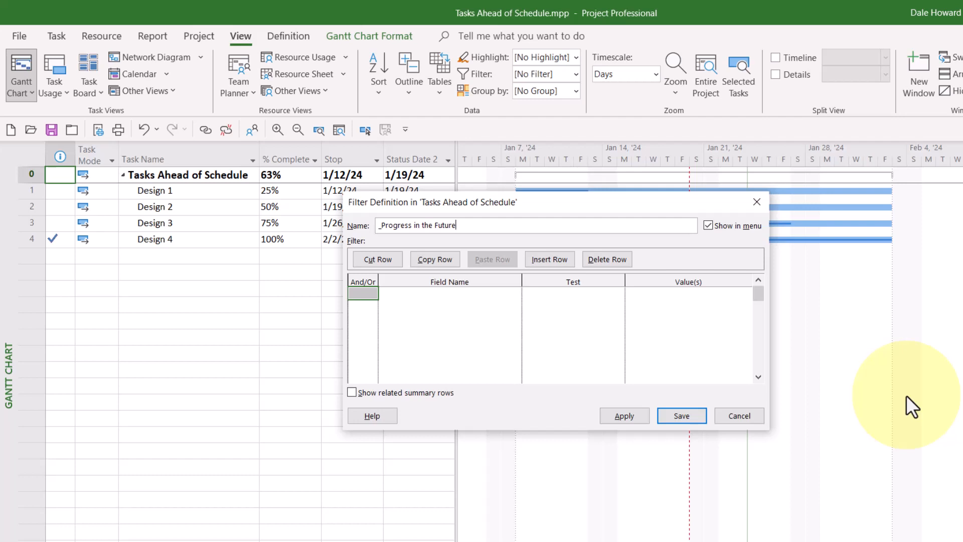
Set the filter's first criterion to the Stop field with the "is greater than" test.
left_click(482, 296)
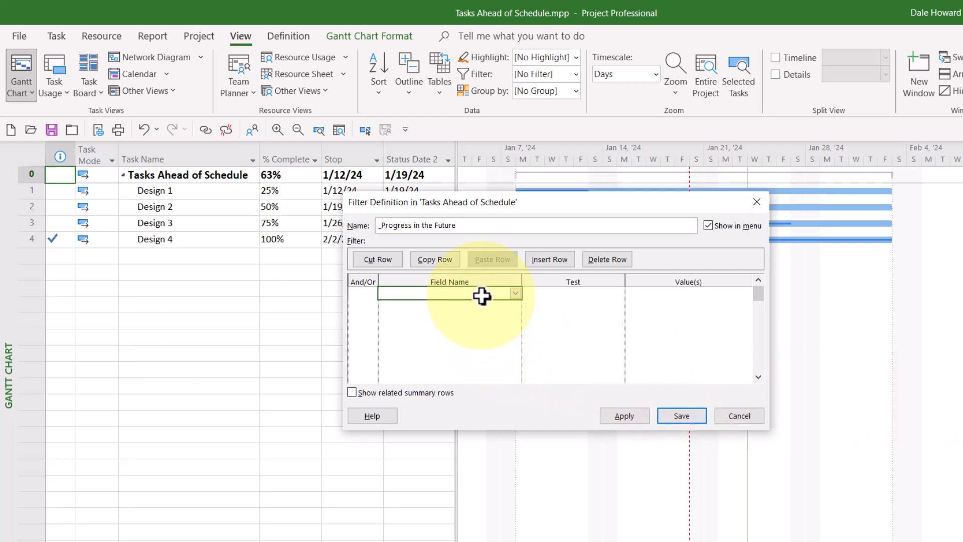
left_click(515, 293)
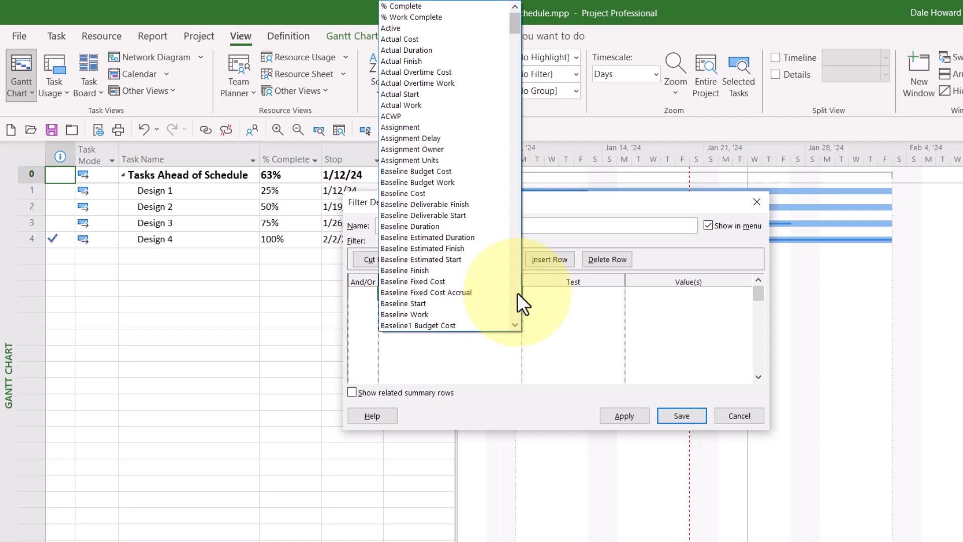
left_click(515, 293)
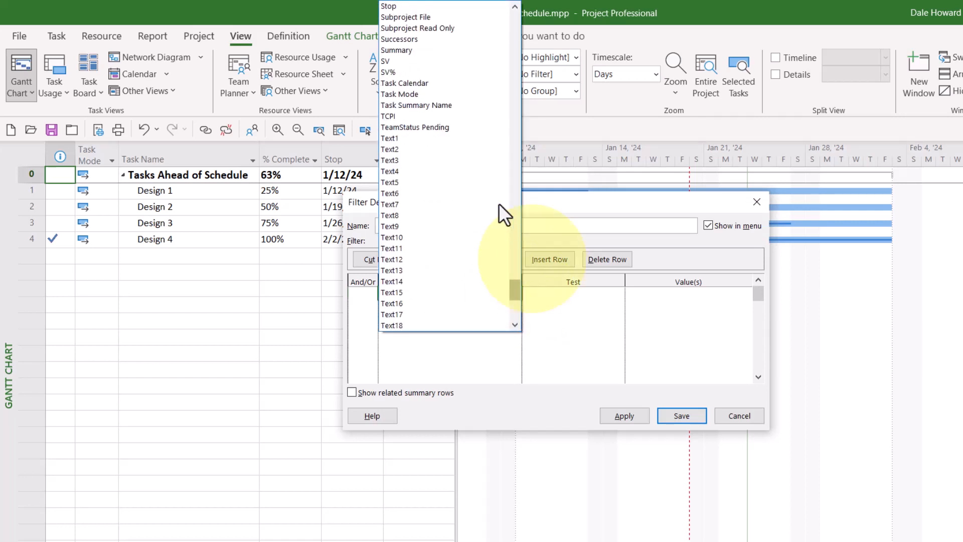
left_click(420, 7)
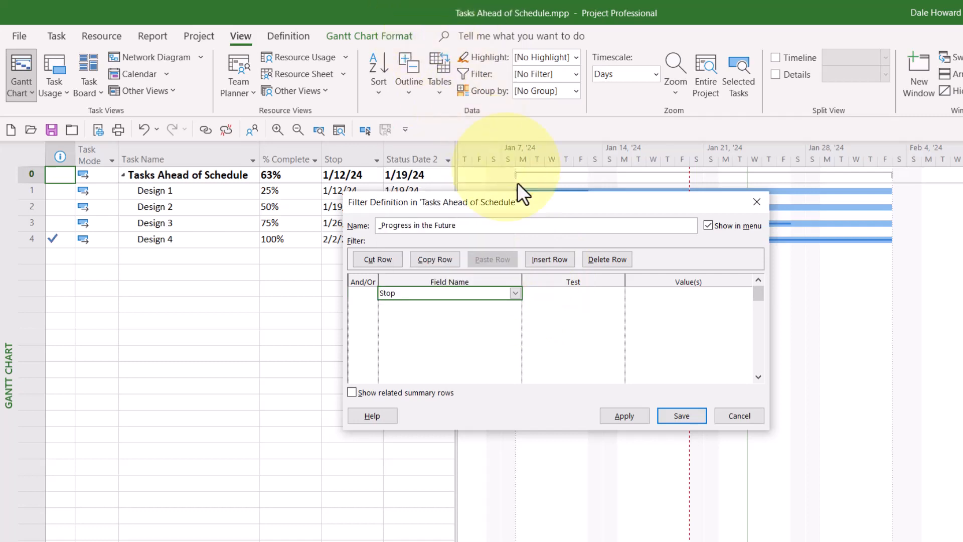
left_click(585, 294)
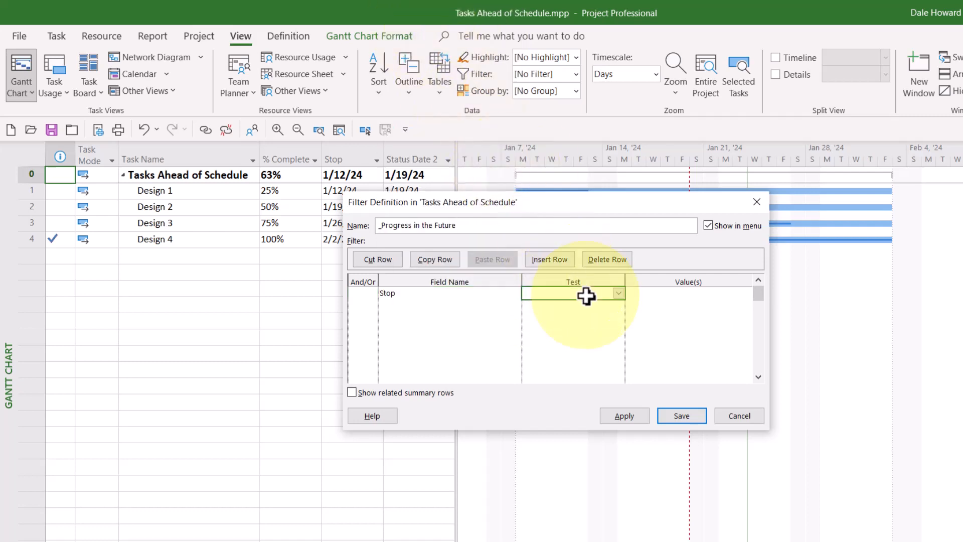
left_click(620, 293)
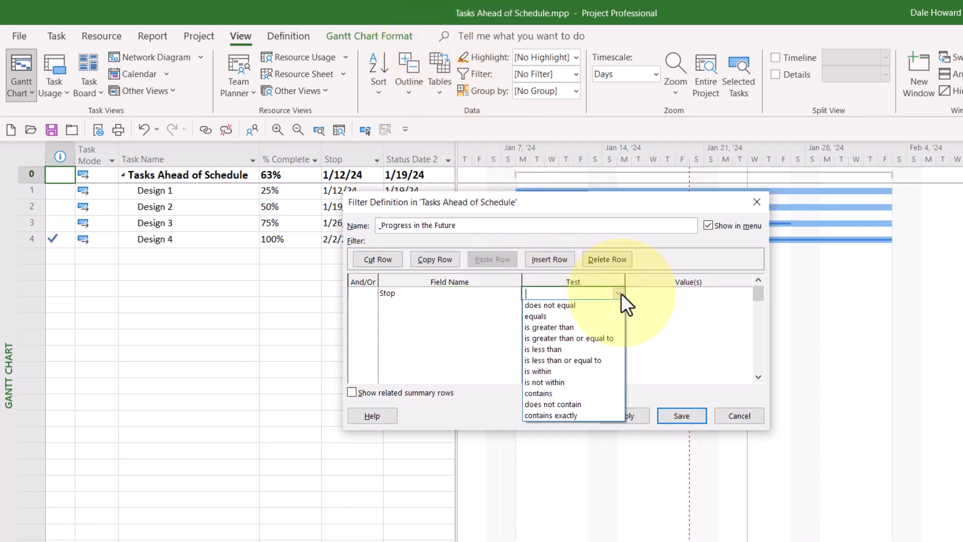
left_click(595, 327)
Set the Stop criterion's value to [Status Date 2 ( Date1 )], and save the filter with related summary rows shown.
left_click(693, 292)
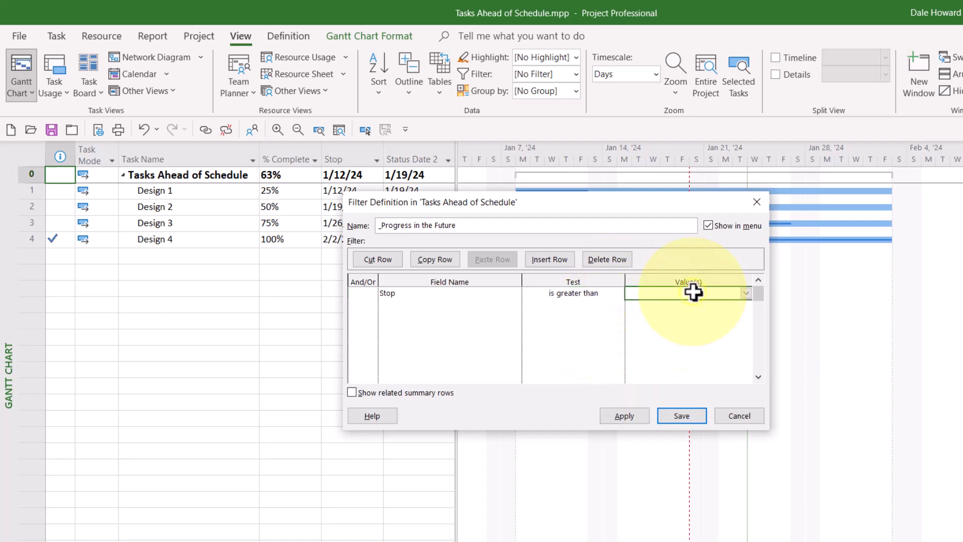
left_click(744, 293)
left_click(743, 292)
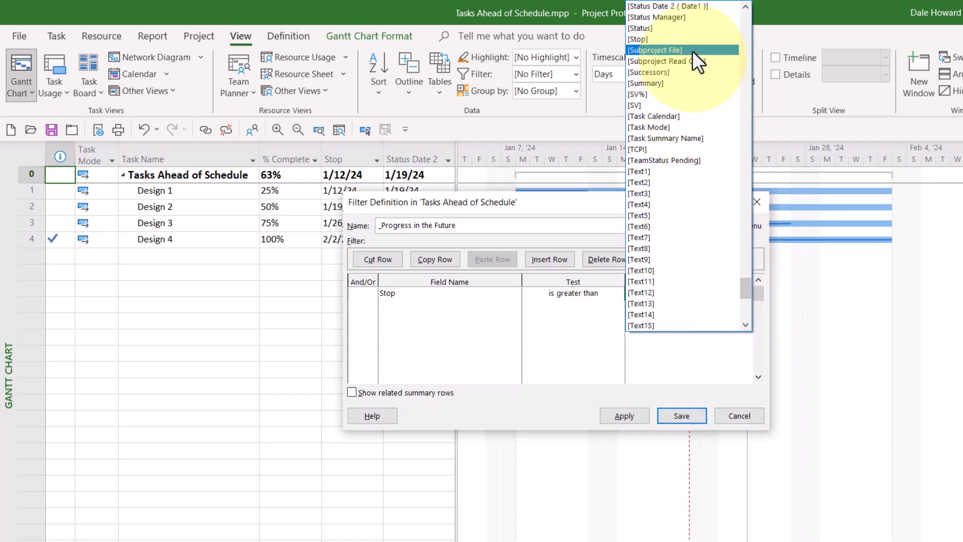
left_click(691, 9)
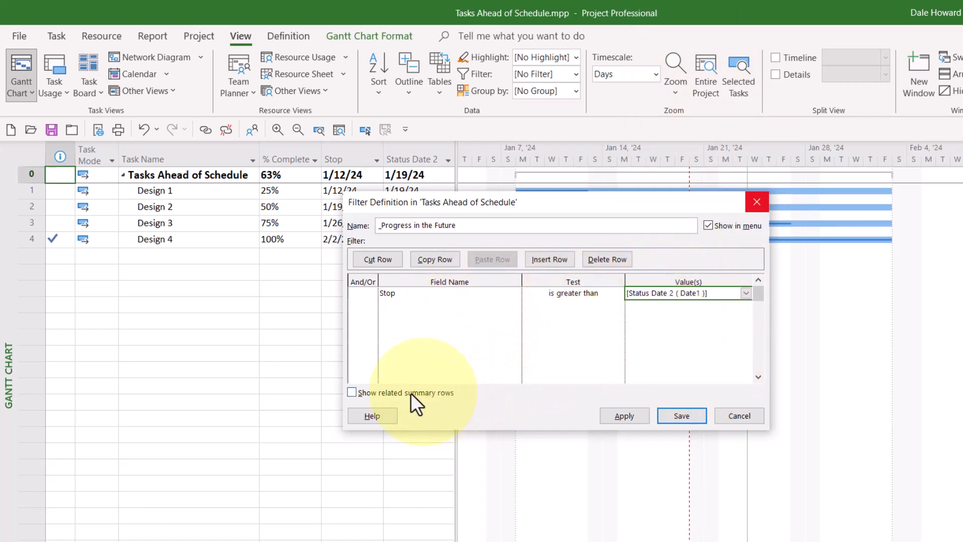
left_click(351, 392)
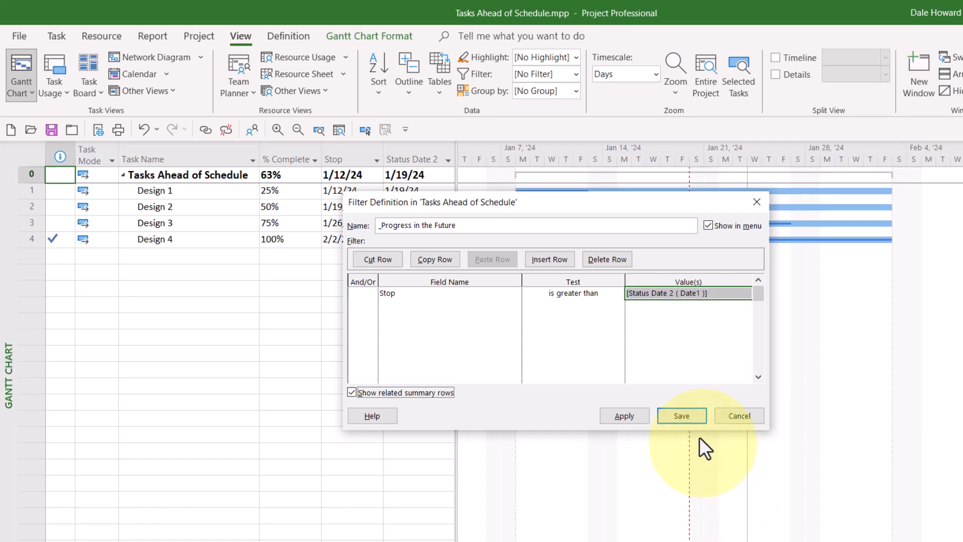
left_click(696, 410)
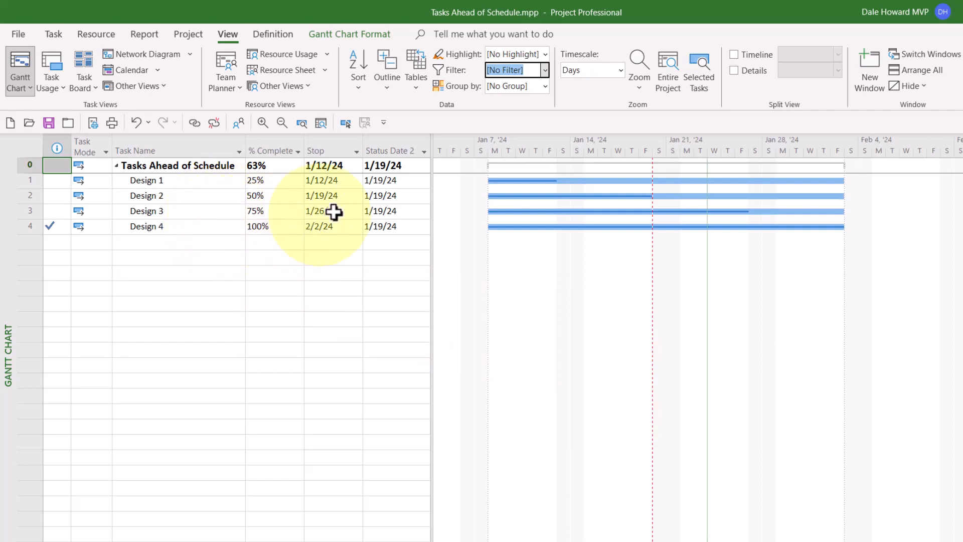
Apply the custom "_Progress in the Future" filter to the task list.
left_click(543, 68)
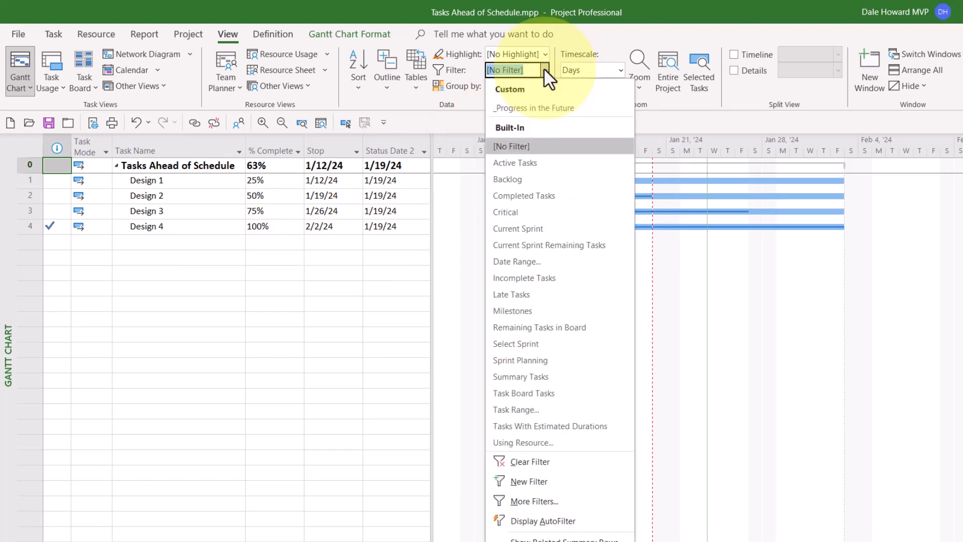
left_click(595, 107)
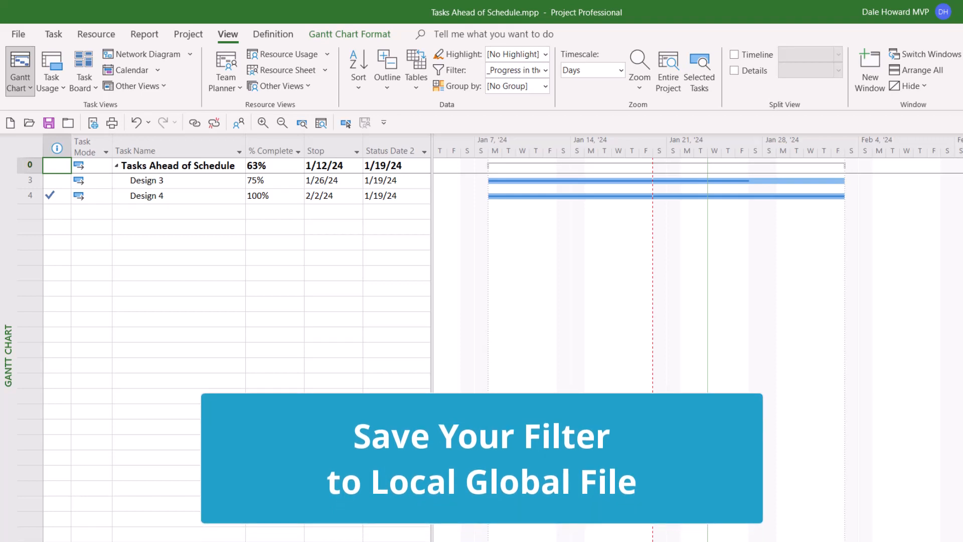
Copy the "_Progress in the Future" task filter from Tasks Ahead of Schedule.mpp to Global.MPT using the Organizer.
left_click(19, 34)
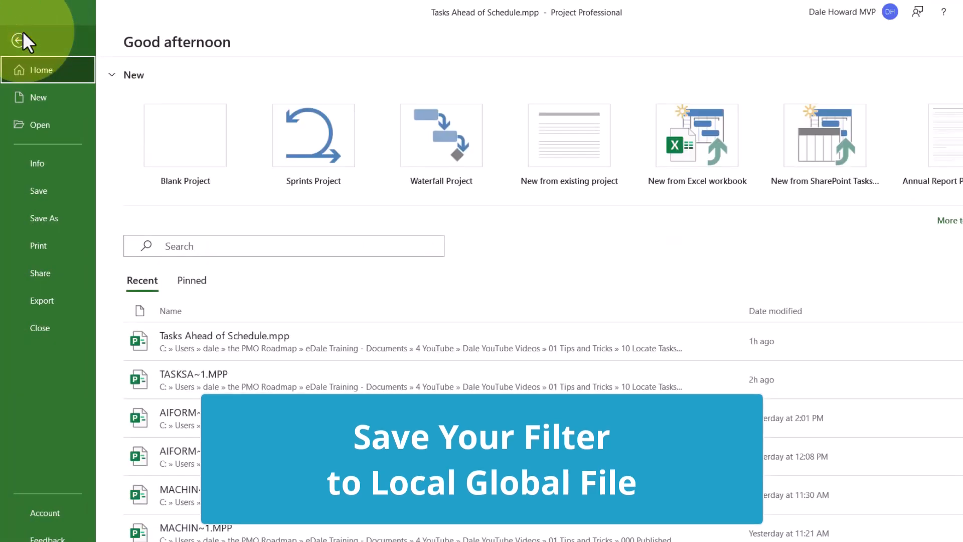
left_click(51, 164)
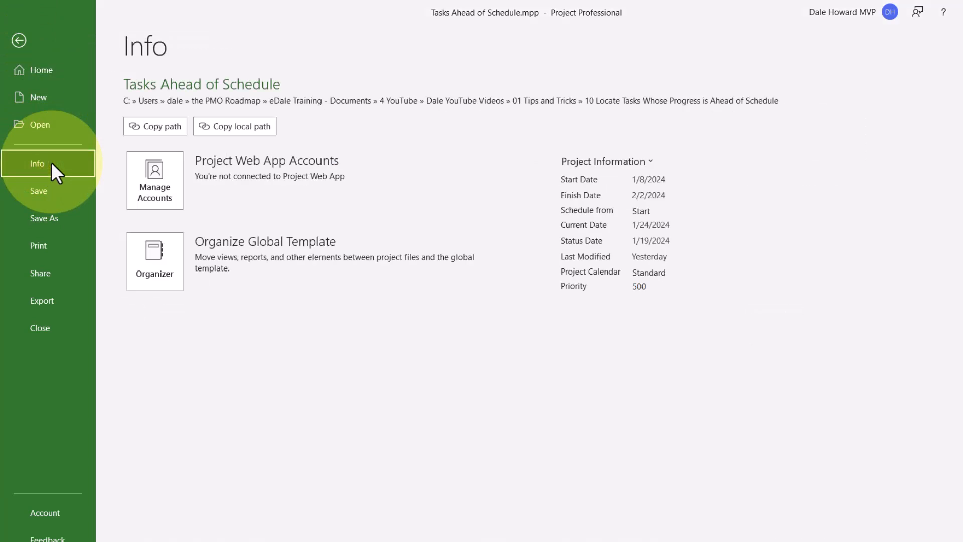
left_click(153, 267)
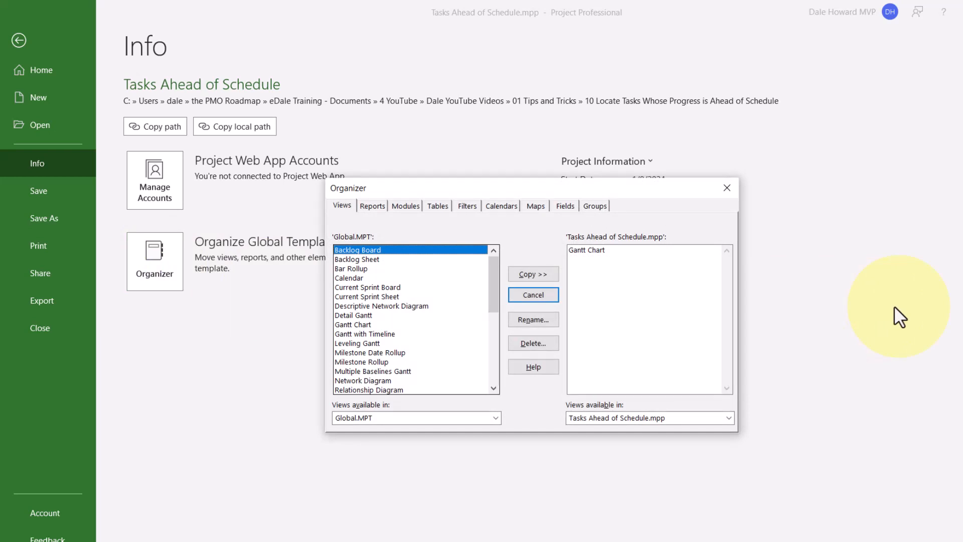
left_click(462, 205)
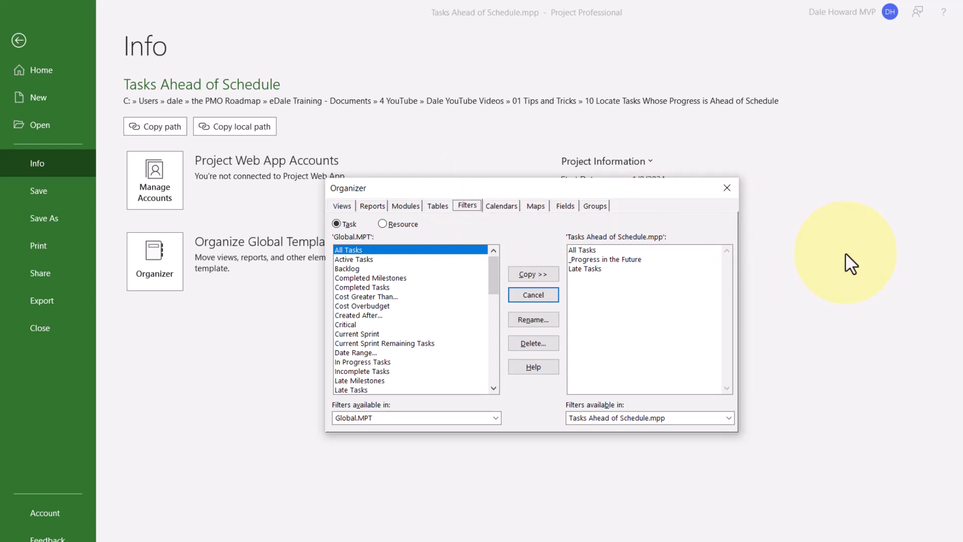
left_click(630, 259)
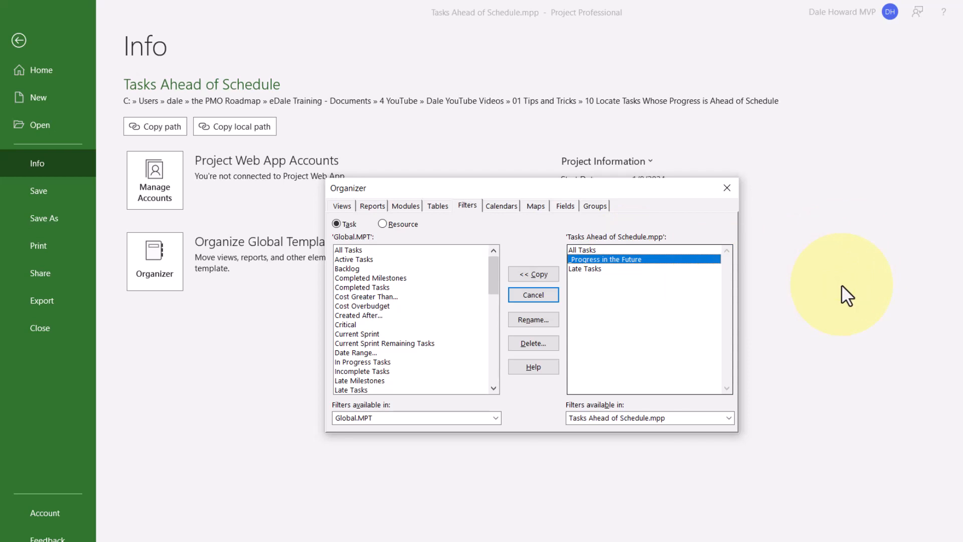
left_click(548, 274)
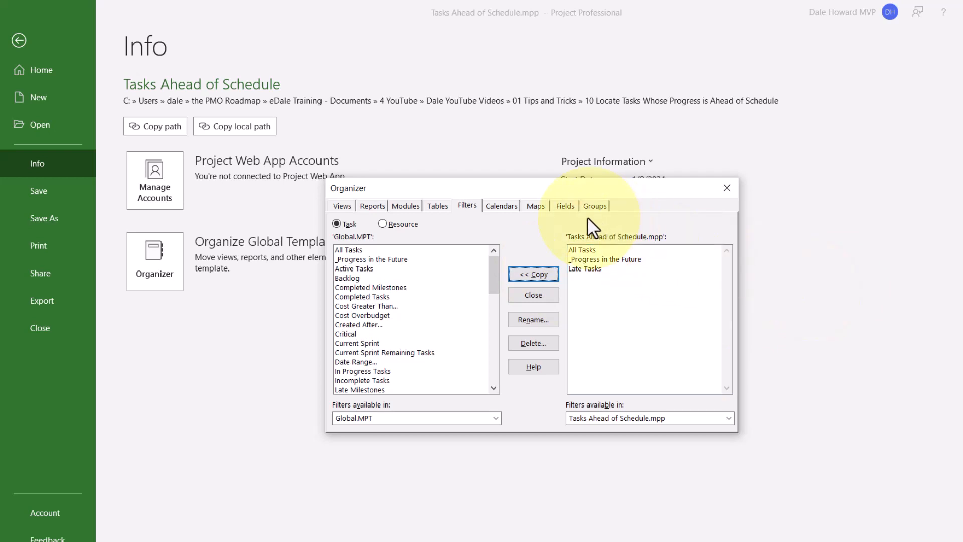
Copy the custom task field Status Date 2 (Date1) to Global.MPT, and return to the Gantt Chart.
left_click(565, 206)
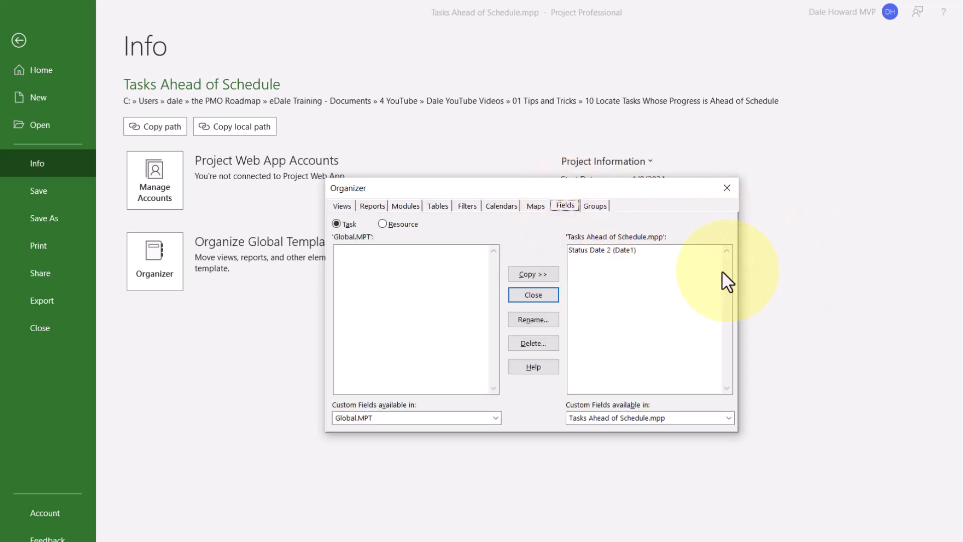
left_click(640, 249)
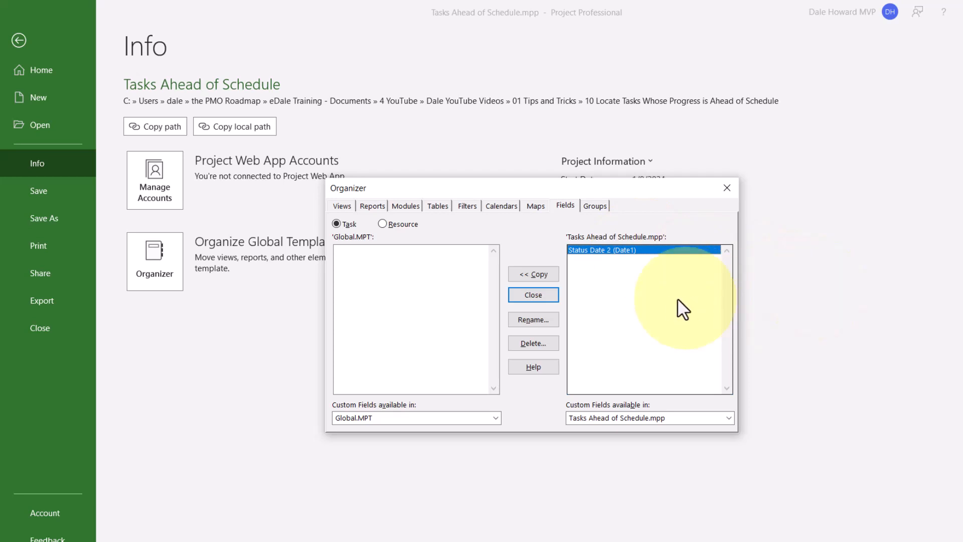
left_click(537, 274)
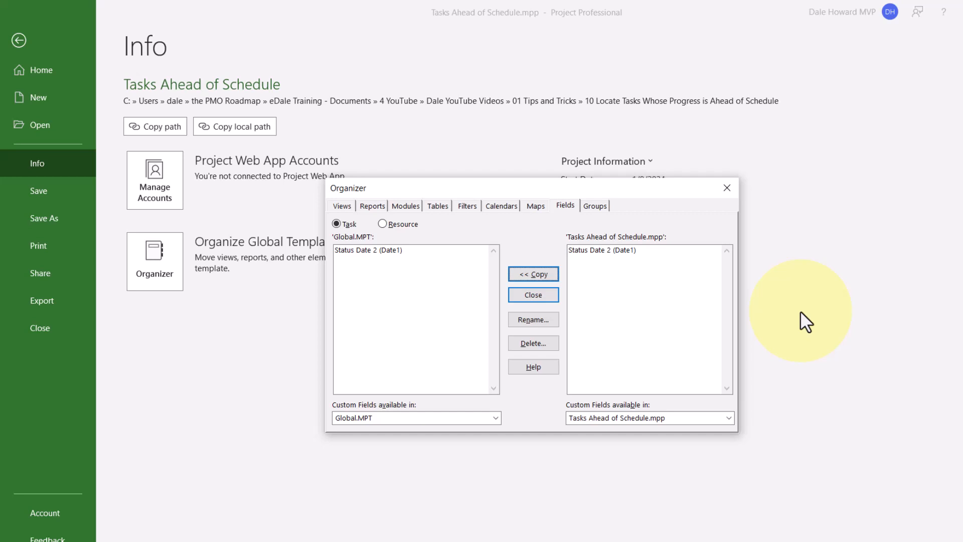
left_click(543, 296)
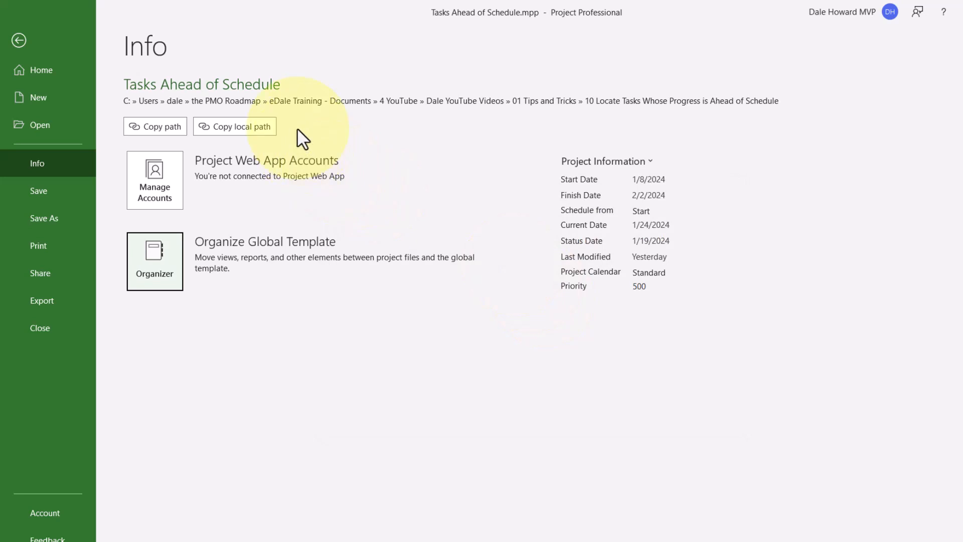
key("Escape")
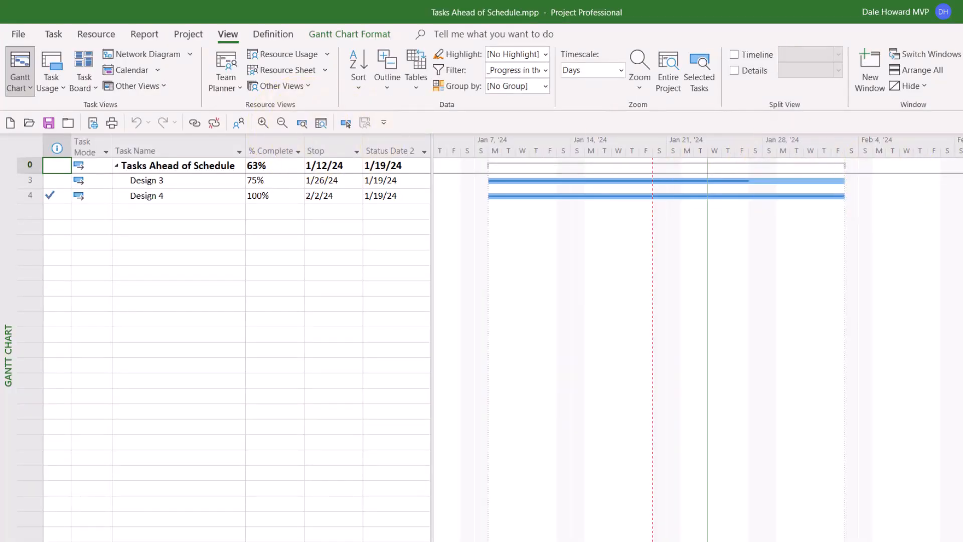